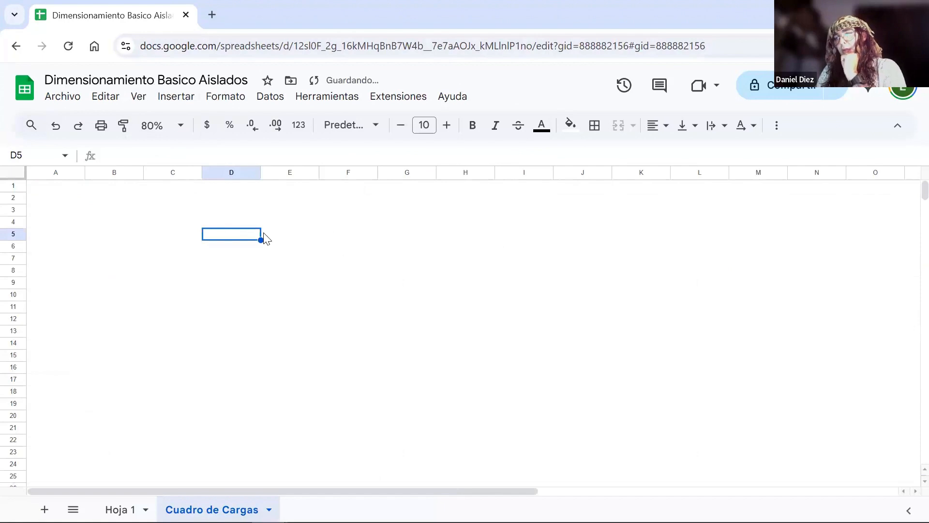
- Enter the heading "Cargas" in C3 and list "Televisión", "Microondas" and "Iluminación" below it
key(Up)
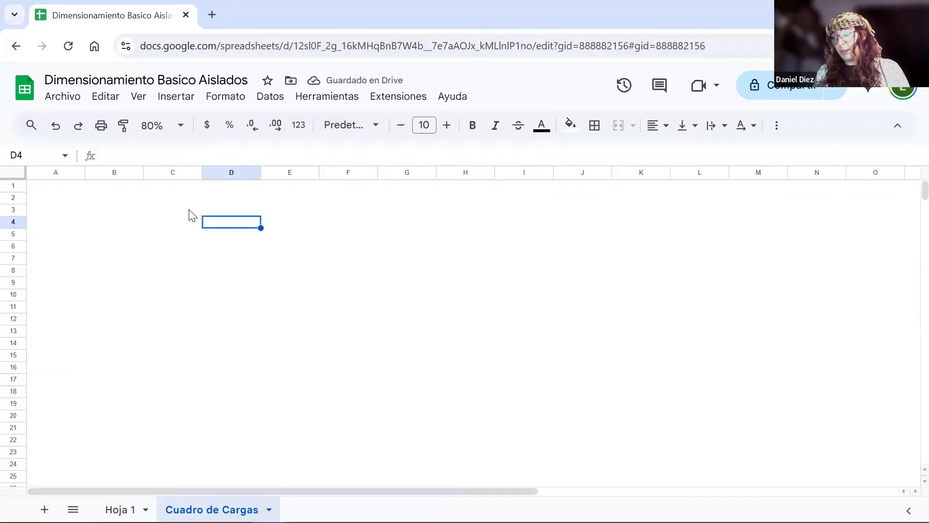
key(Up)
key(Left)
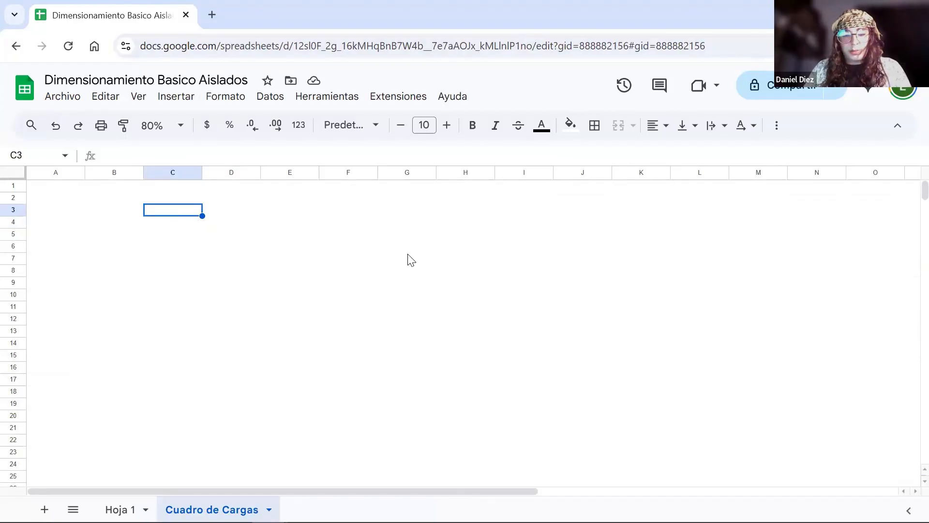
text(Cargas)
key(Return)
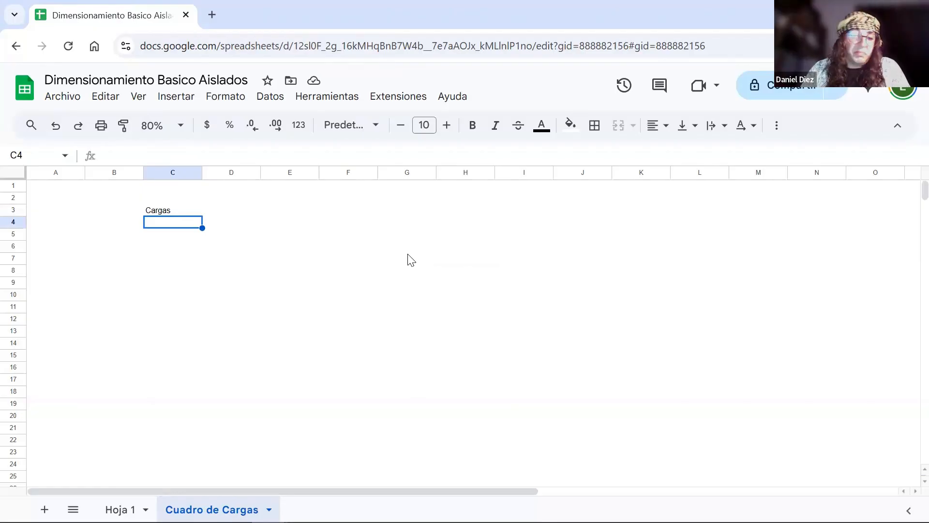
text(Televisión)
key(Return)
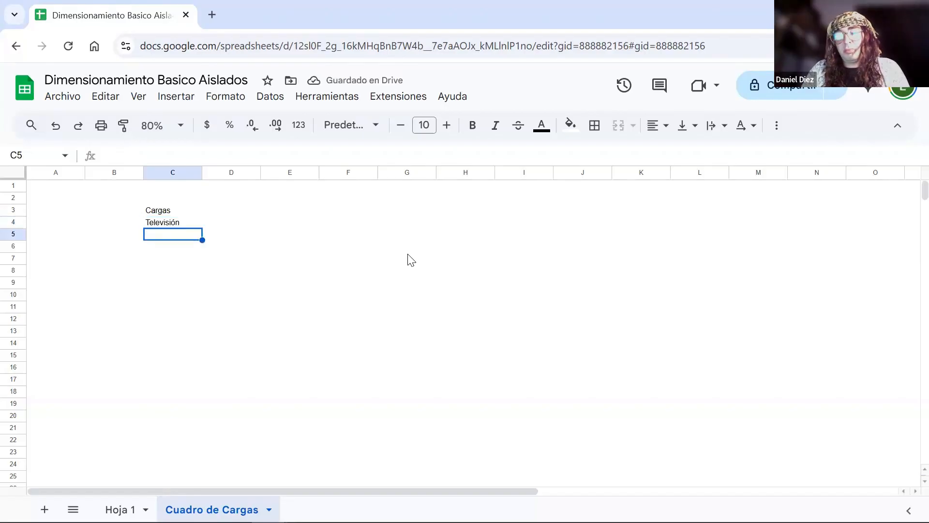
text(Microondas)
key(Return)
text(Iluminación)
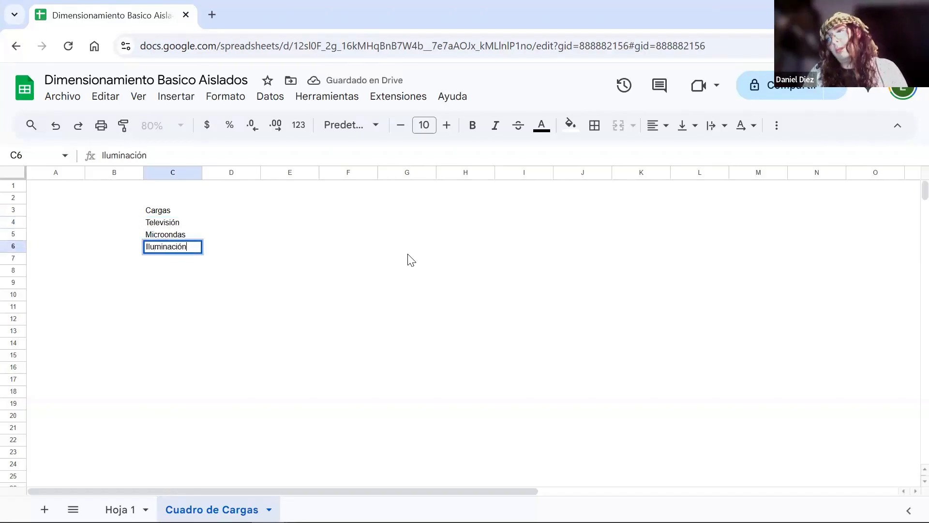
key(Return)
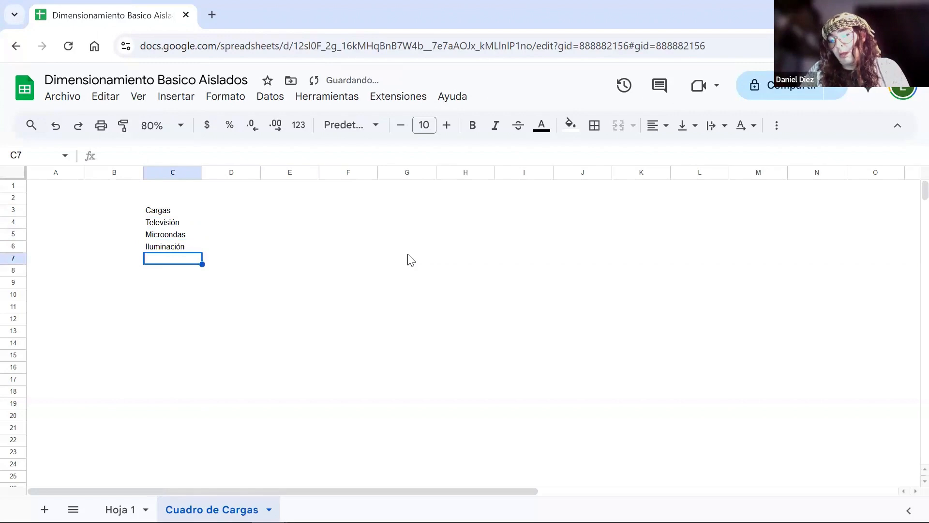
- Continue the load list in C7:C9 with "Refrigerador", "Ventilador" and "Contactos"
text(Refrigerador)
key(Return)
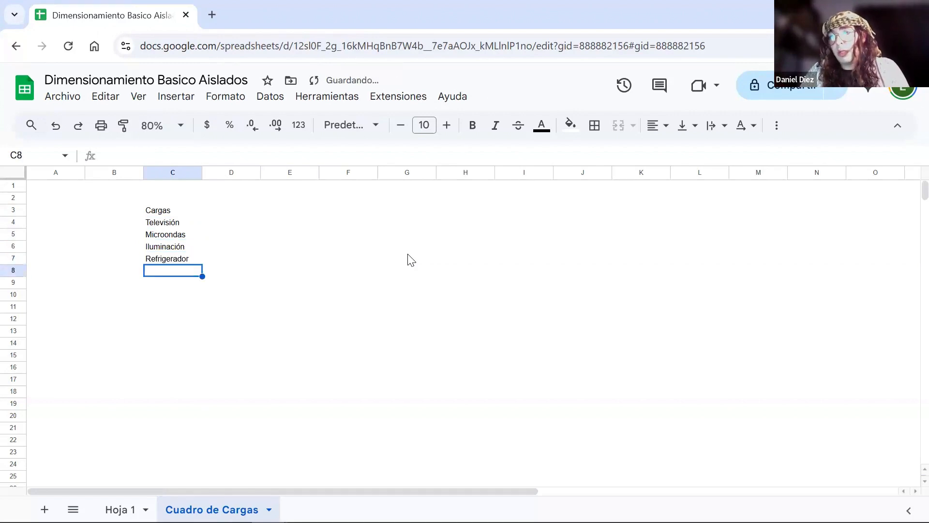
text(Ventilador)
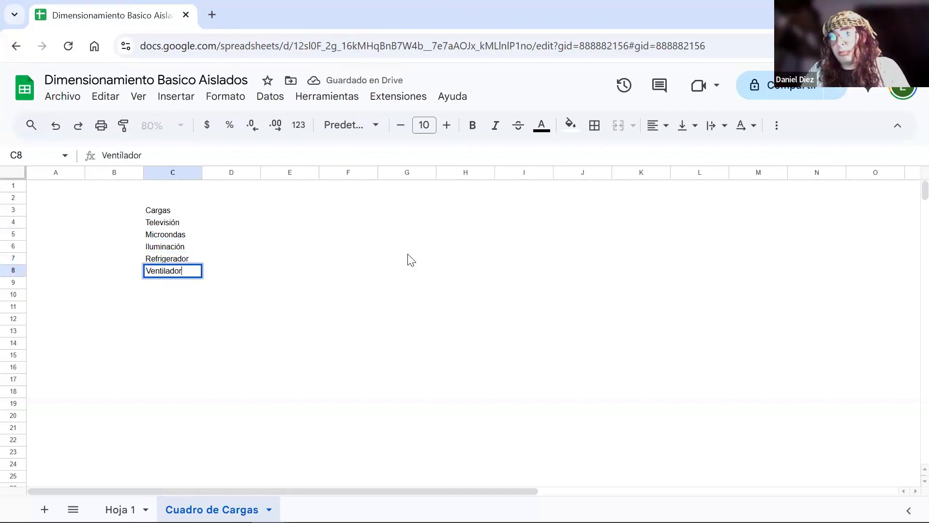
key(Return)
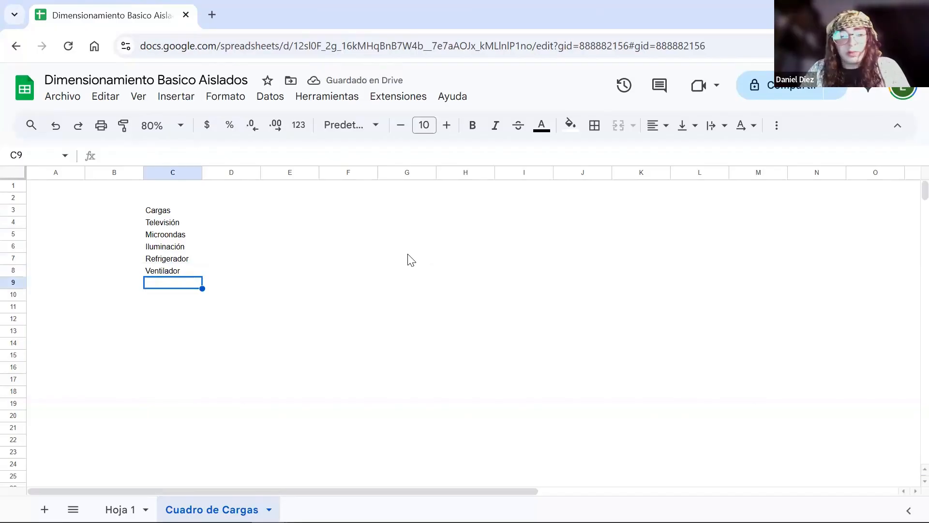
text(Contactos)
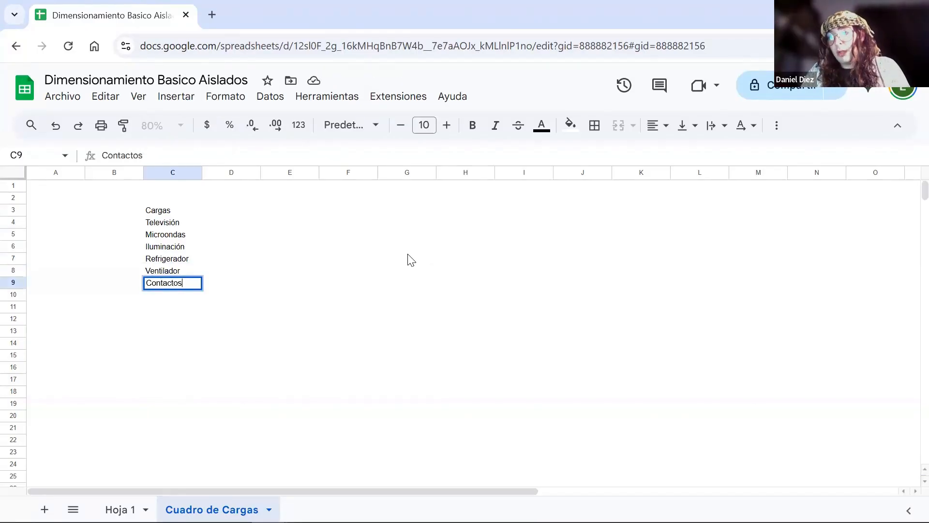
key(Return)
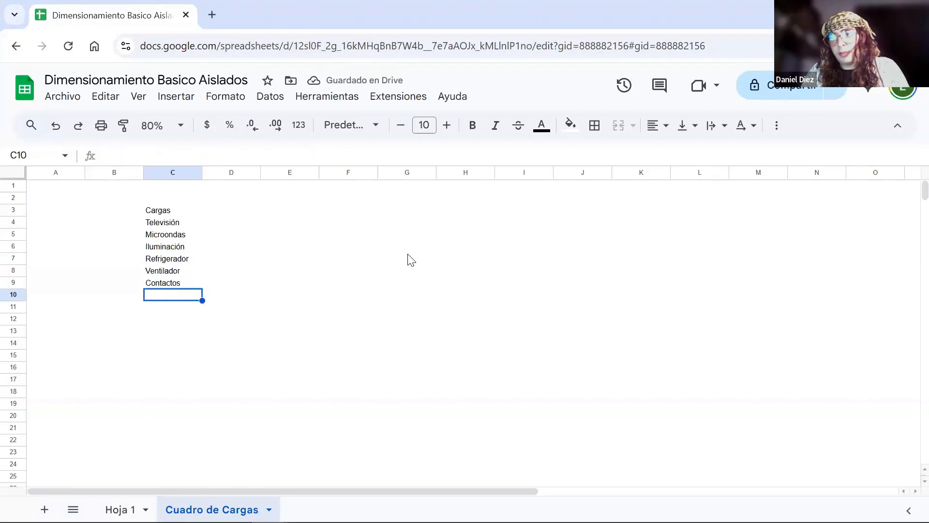
- Extend the C9 entry to "Contactos de uso multiple" and add "1 PC" in C10
key(Up)
key(Return)
text(de uso multiple)
key(Return)
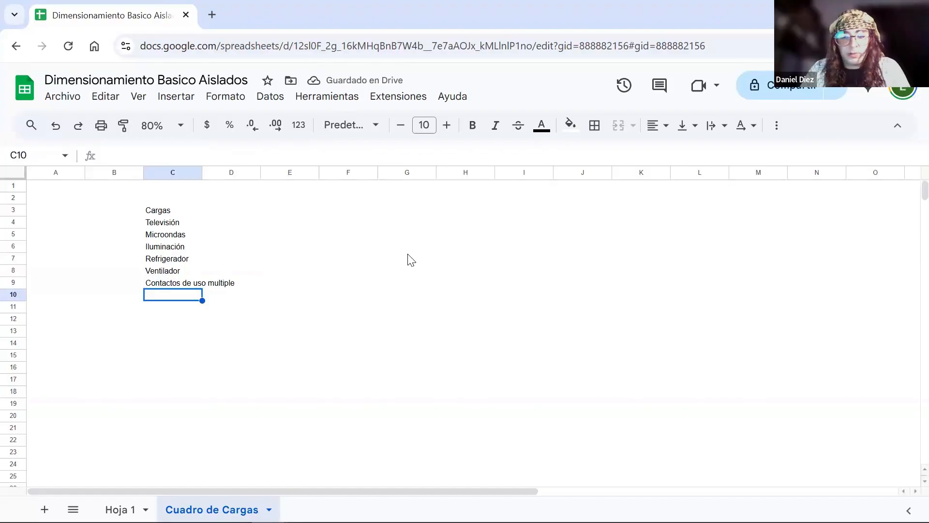
text(1 PC)
key(Return)
- Add the column headings "Número" in D3 and "Potencia máxima" in E3
key(Right)
key(Up)
key(Up)
key(Up)
key(Up)
key(Up)
key(Up)
key(Up)
key(Up)
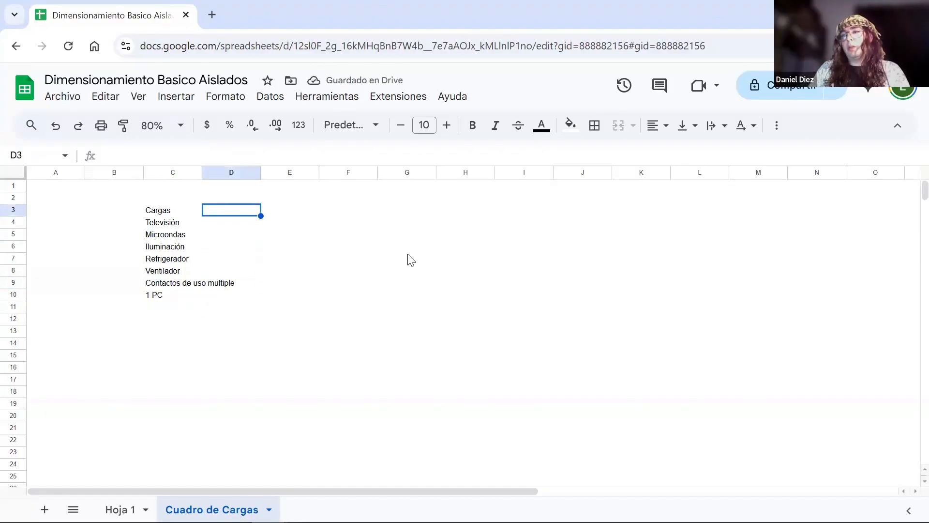
text(Número)
key(Return)
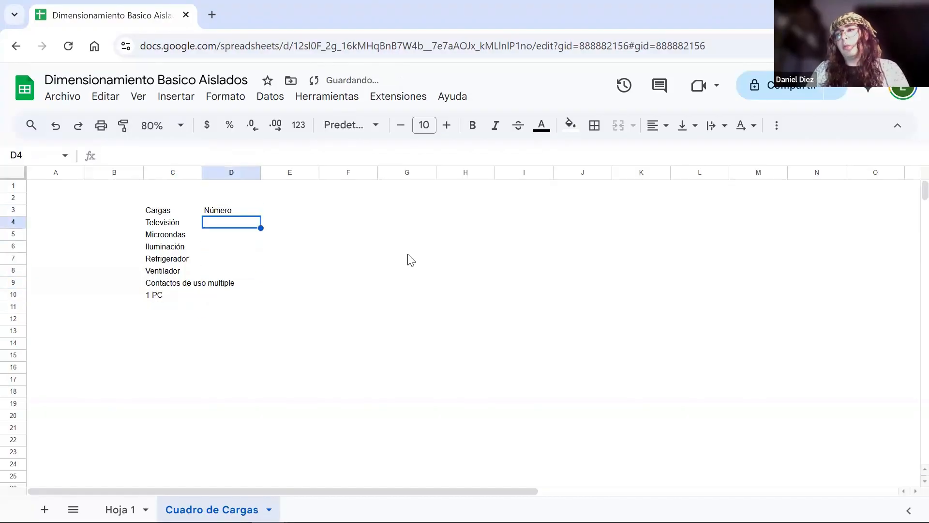
key(Right)
key(Up)
text(Potencia máxima)
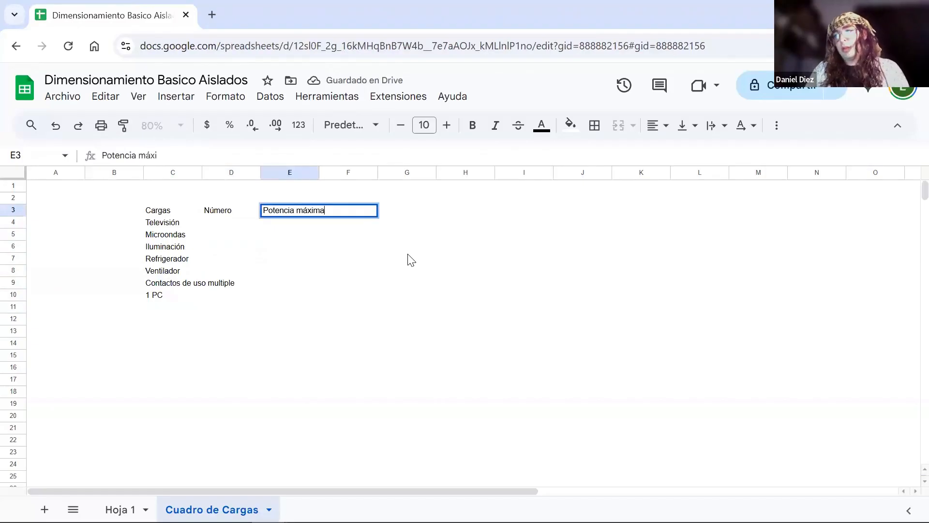
key(Return)
- Add the column headings "Factor utilización" in F3 and "Horas de uso" in G3
key(Right)
key(Up)
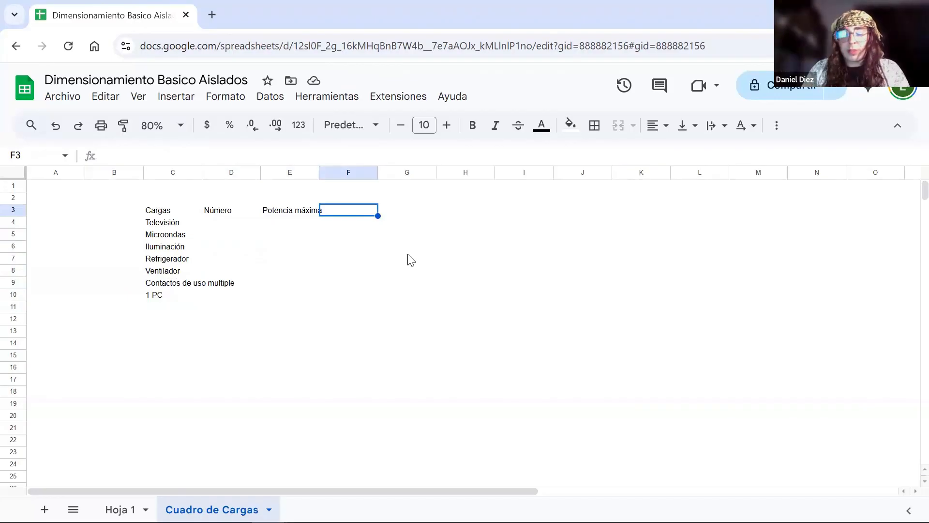
text(Factor )
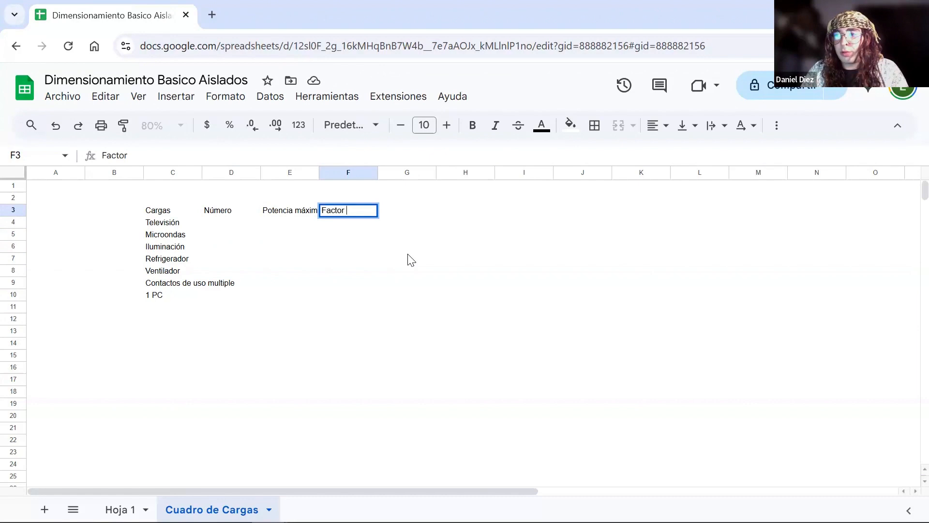
text(utilización)
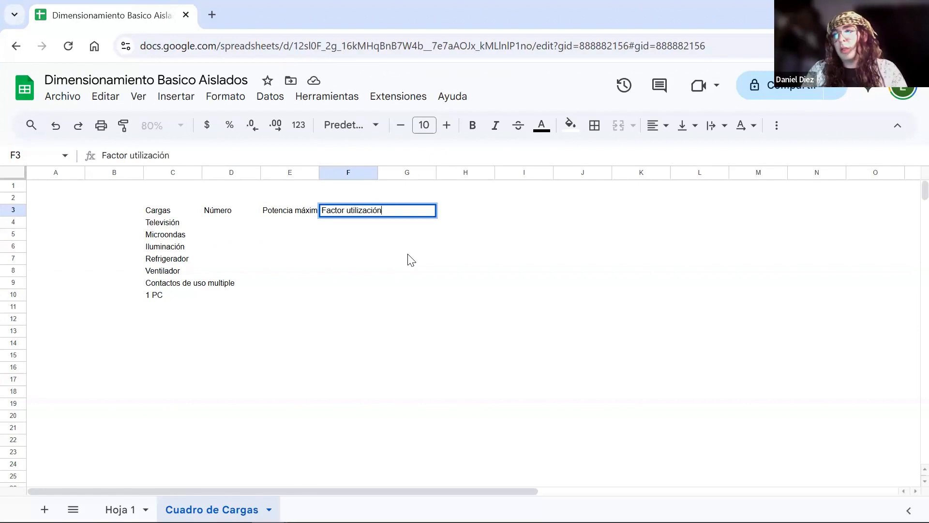
key(Return)
key(Up)
key(Right)
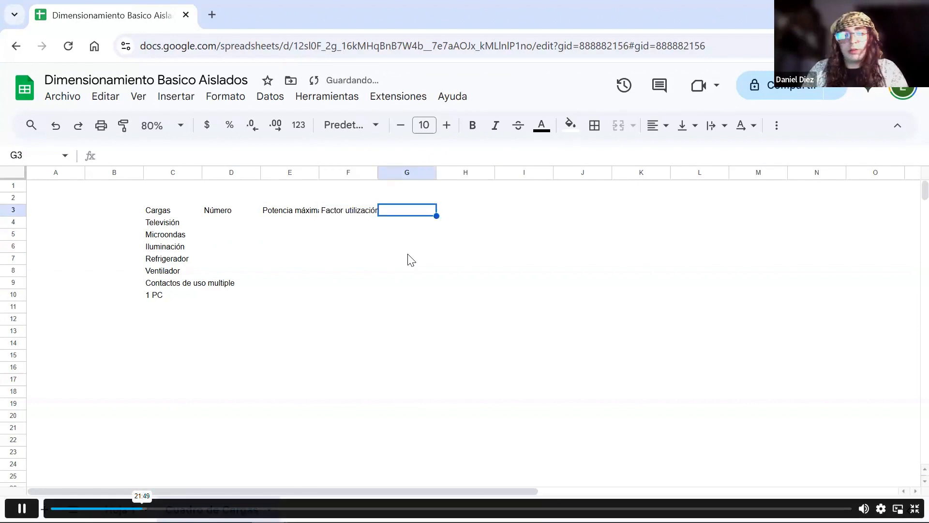
text(Horas de uso)
key(Return)
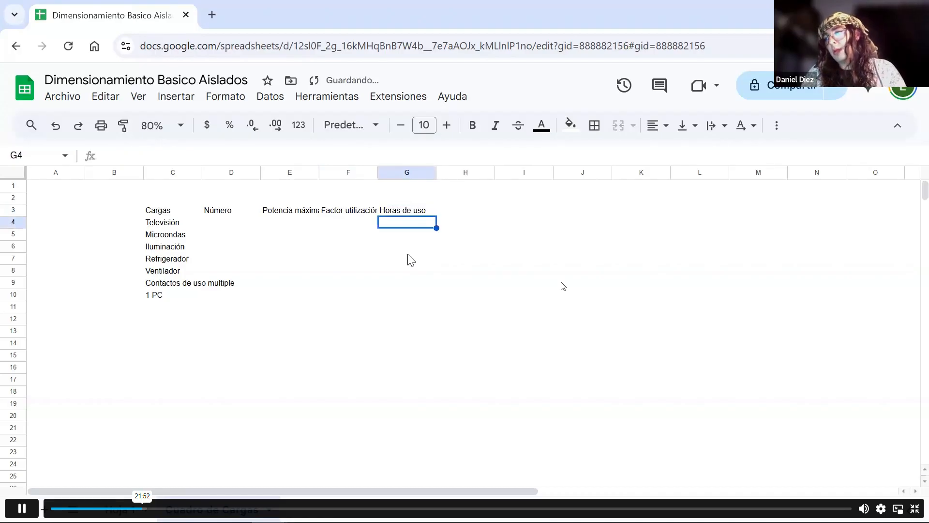
- Add the column heading "Energía / carga" in H3
key(Up)
key(Right)
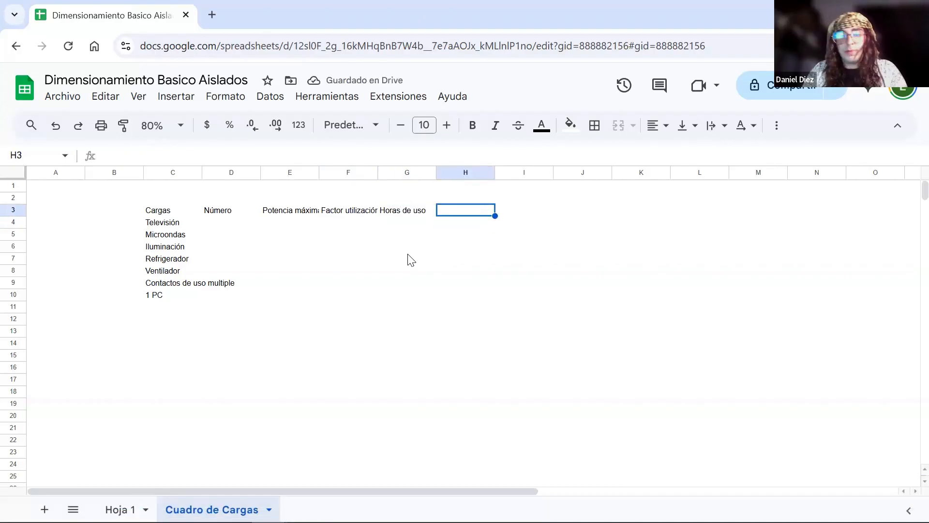
text(Energía )
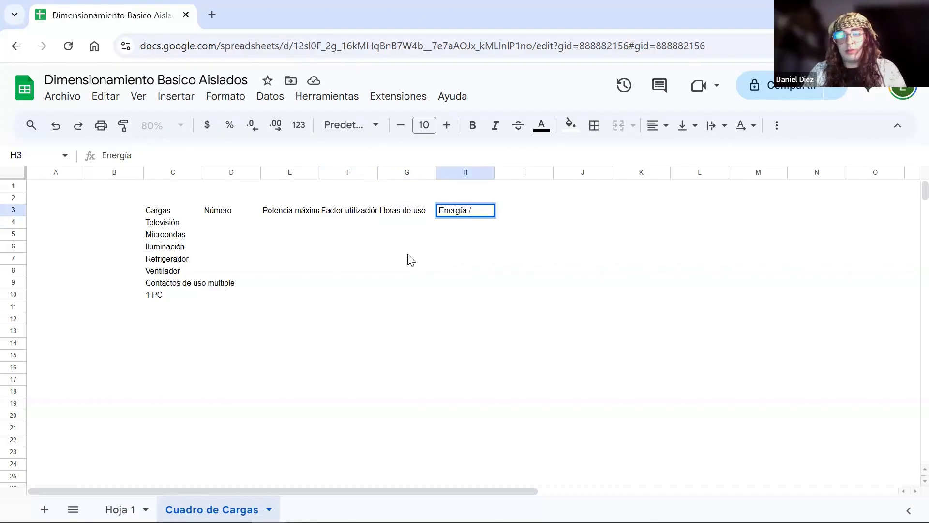
text(/ carga)
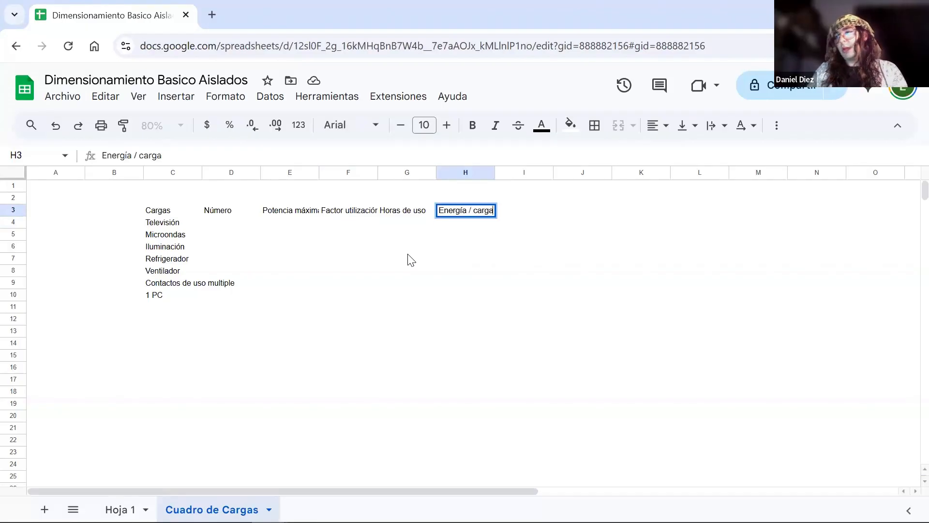
key(Return)
- Apply all borders to C3:H10 and format the header row C3:H3 as bold, italic, centred and wrapped text
drag(159, 214, 485, 303)
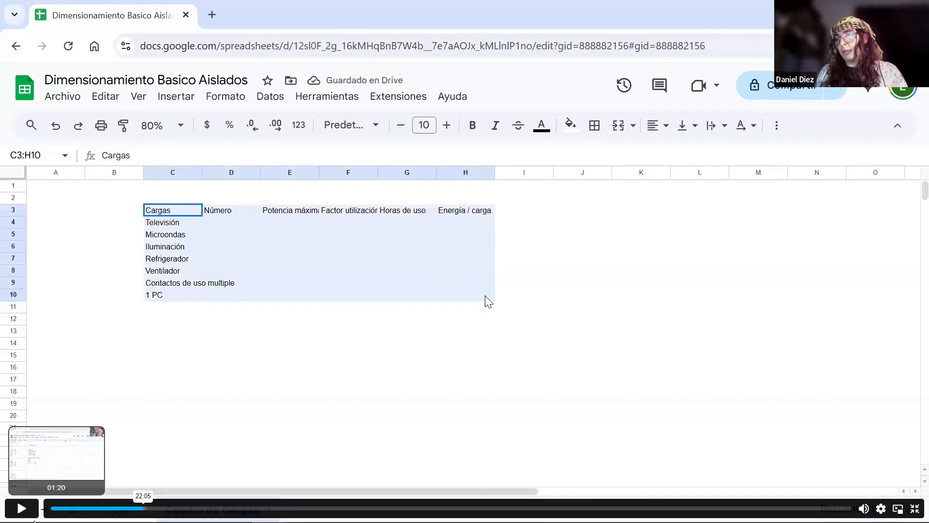
click(17, 516)
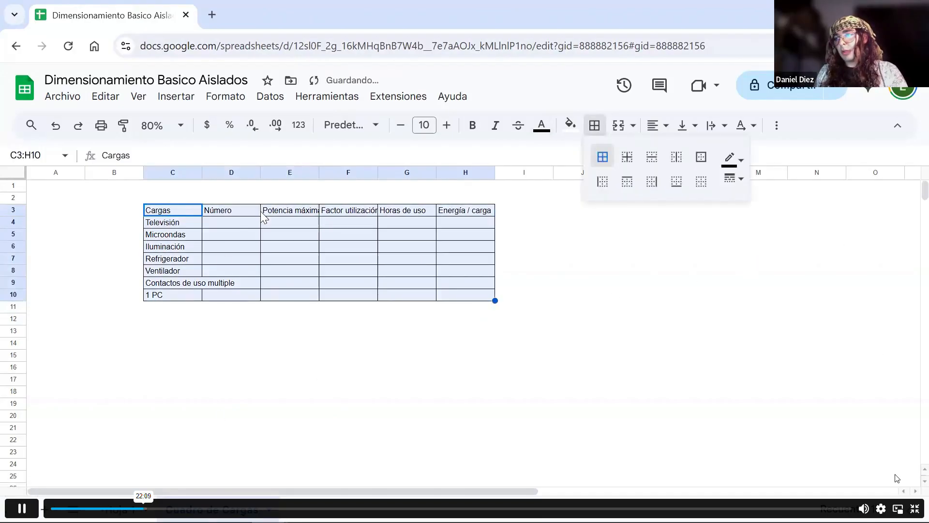
click(882, 509)
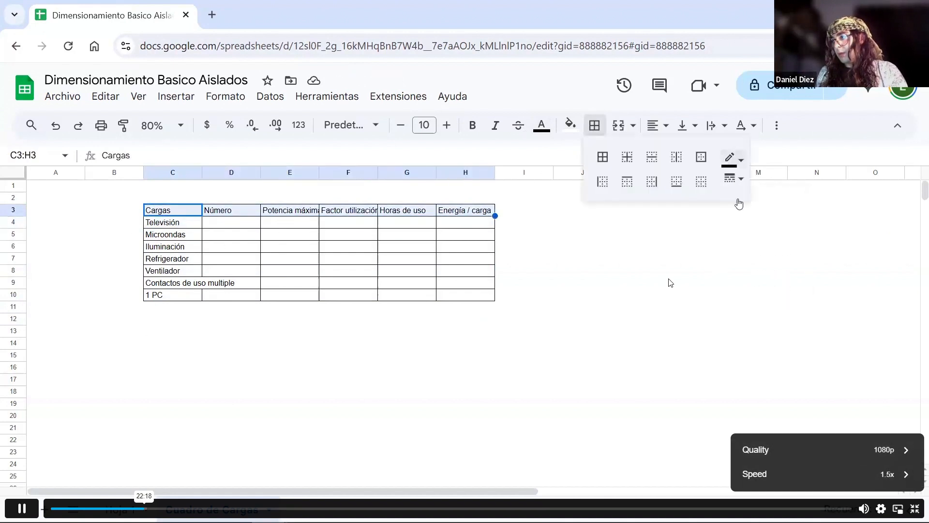
click(881, 509)
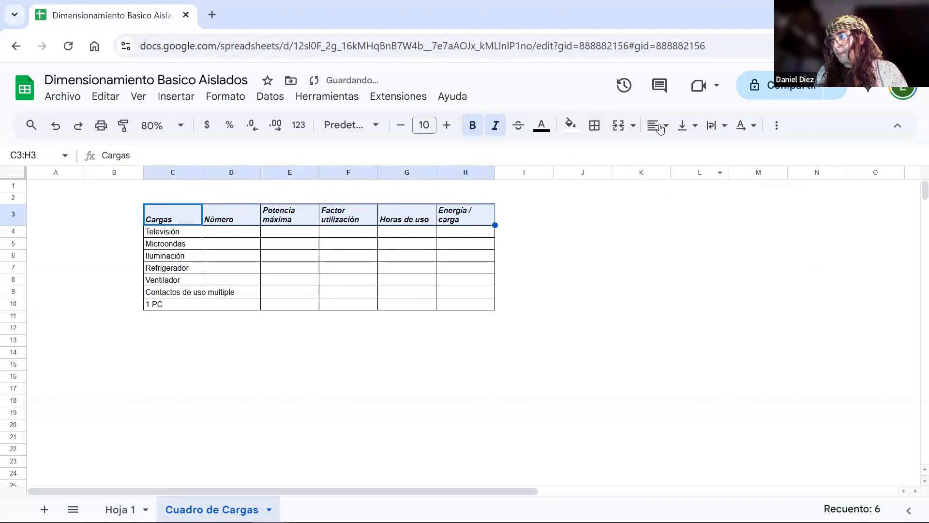
- Add a "Totales" row label in C11 below the load list
drag(469, 311, 470, 309)
click(186, 314)
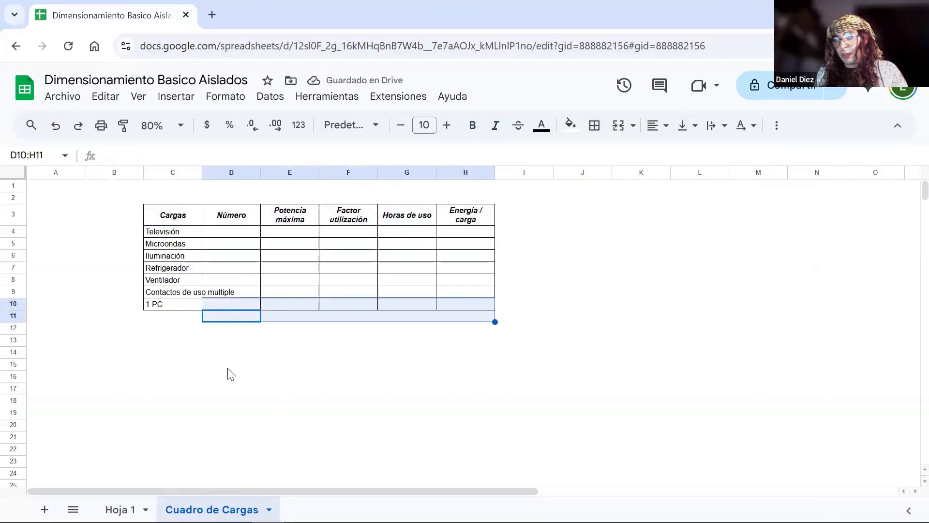
text(Totales)
key(Tab)
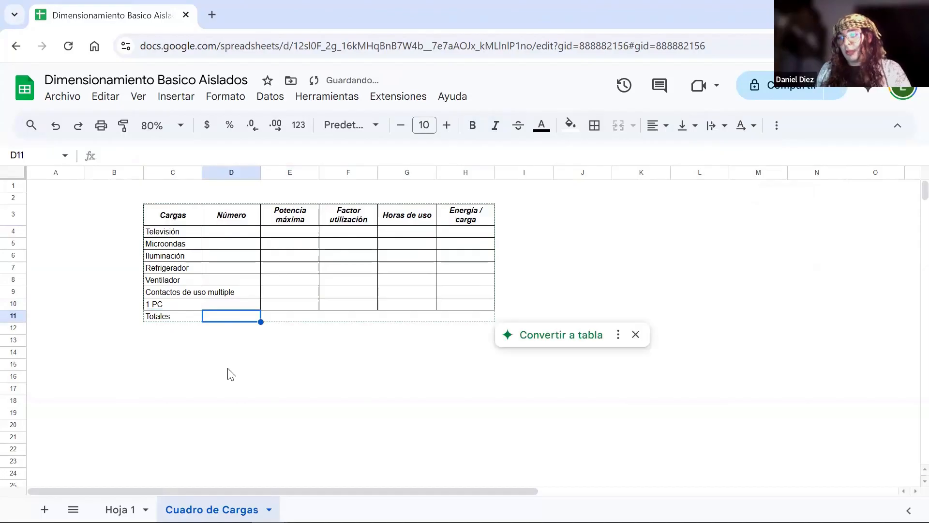
- Convert the load range to a table using the suggestion and dismiss the column type tip
click(537, 334)
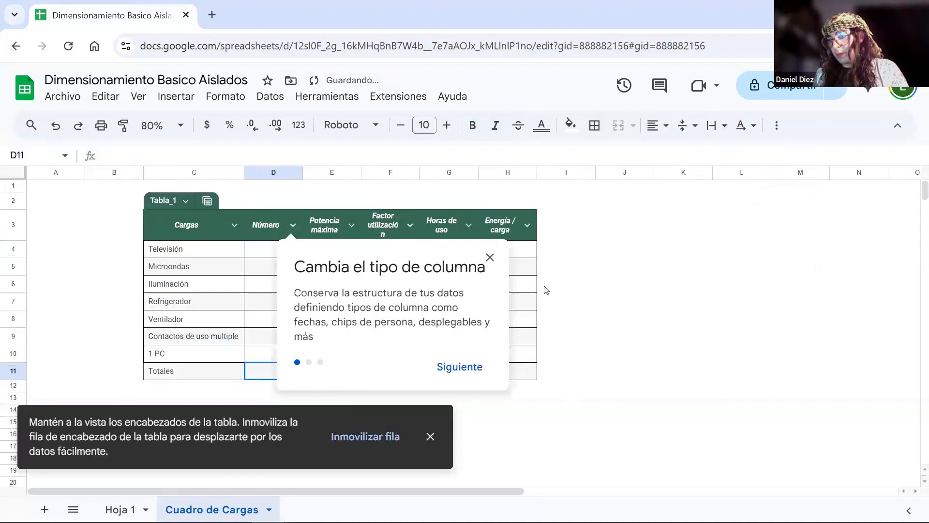
click(490, 257)
click(775, 308)
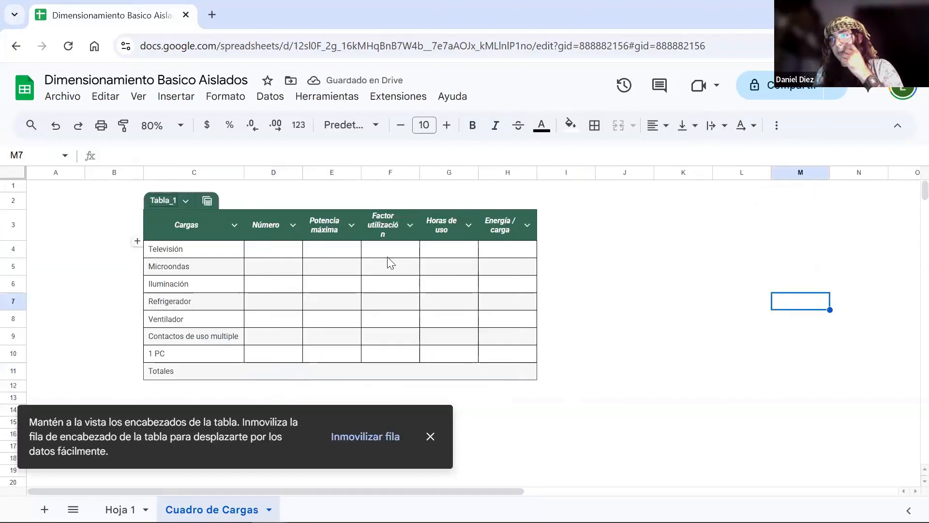
- Set the Número values to 2 for Televisión and 1 for Microondas
click(274, 249)
text(2)
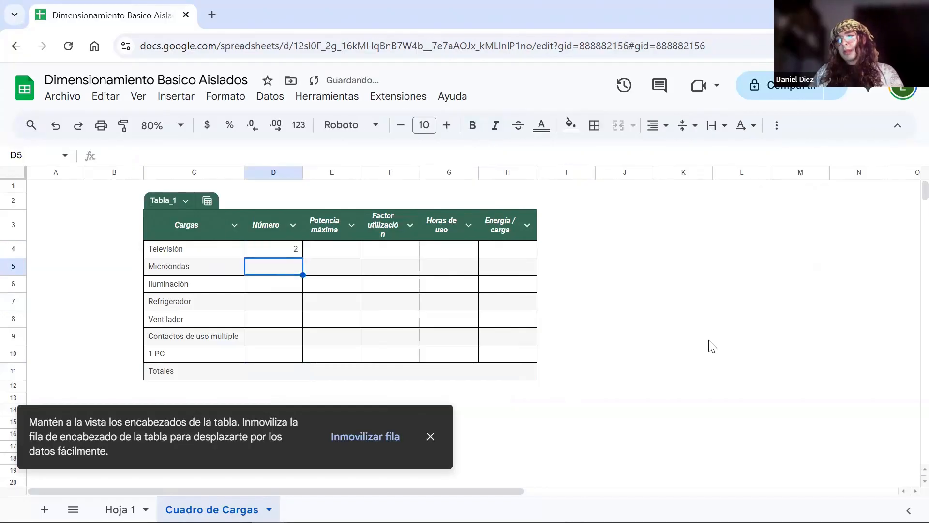
key(Return)
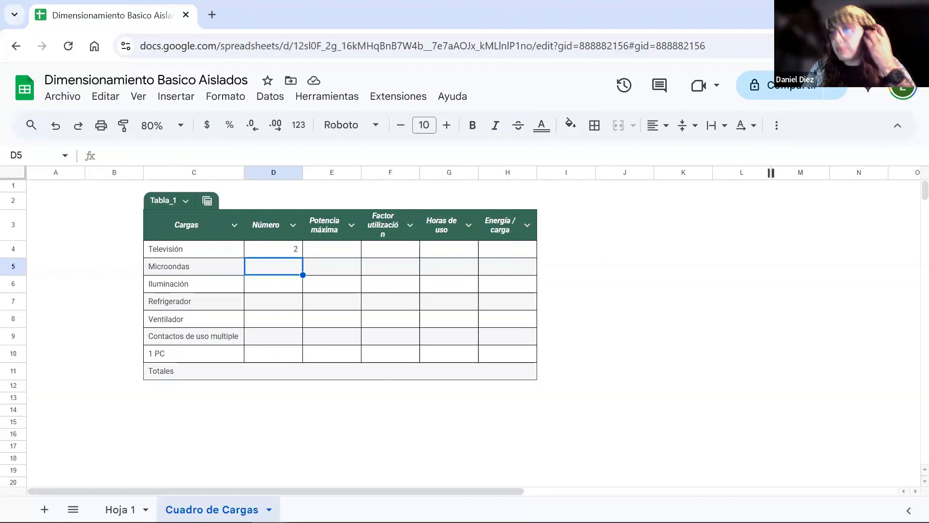
text(1)
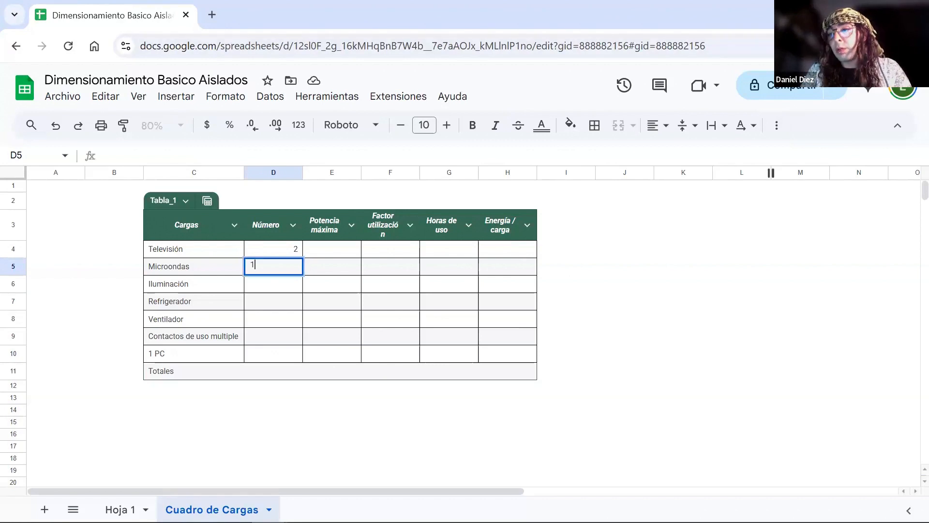
key(Return)
- Extend the Iluminación load label in C6 to read "Iluminación (Focos 10W)"
key(Left)
key(Return)
text((Focos 10W)
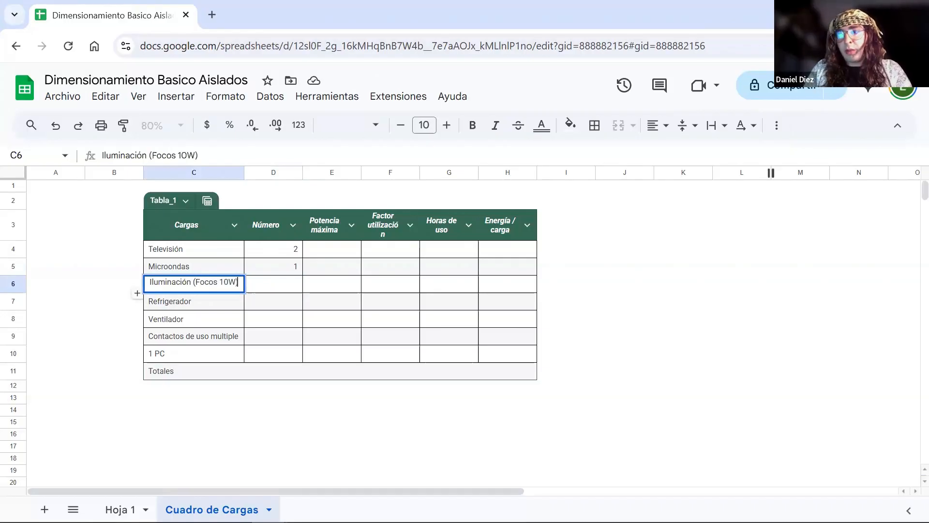
text())
- Set the Número values to 15 for Iluminación, 1 for Refrigerador and 2 for Ventilador
key(Tab)
text(10)
key(Return)
key(Tab)
key(Up)
text(15)
key(Return)
text(1)
key(Return)
text(2)
key(Return)
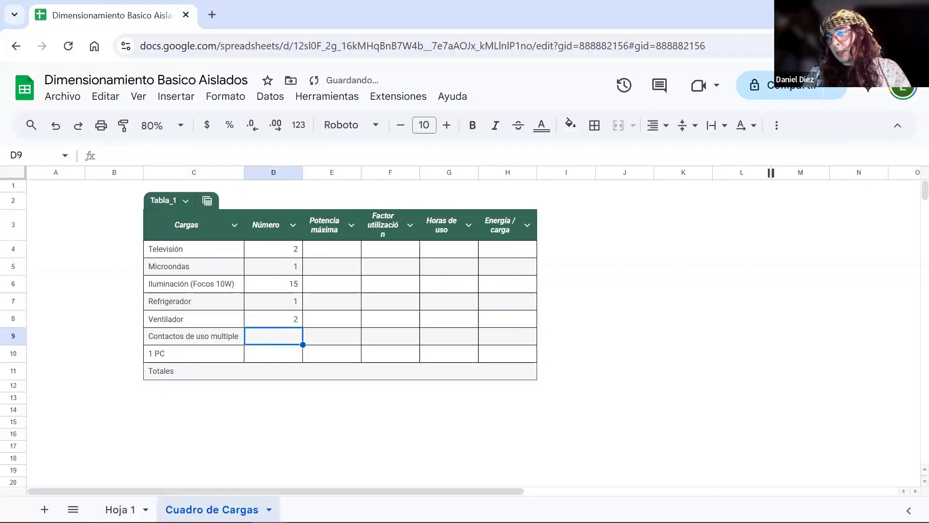
- Set the Número values to 6 for Contactos de uso multiple and 2 for PC
text(6)
key(Return)
text(2)
key(Return)
- Apply all borders to the empty Totales cells D11:H11
key(Right)
key(Up)
key(Down)
key(Left)
key(shift+Right)
key(shift+Right)
key(shift+Right)
key(shift+Right)
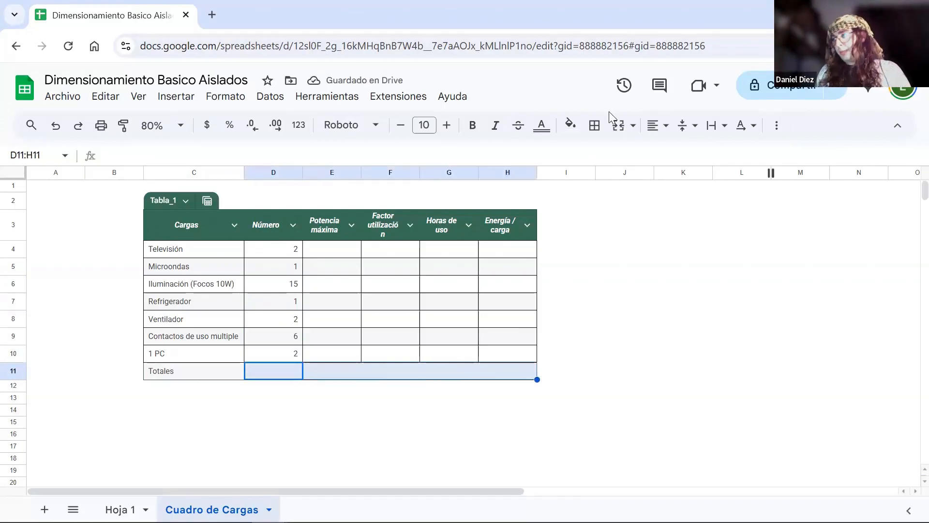
click(594, 125)
click(602, 155)
click(625, 385)
- Try to change the border line style of the Totales cells D11:H11
drag(291, 375, 532, 372)
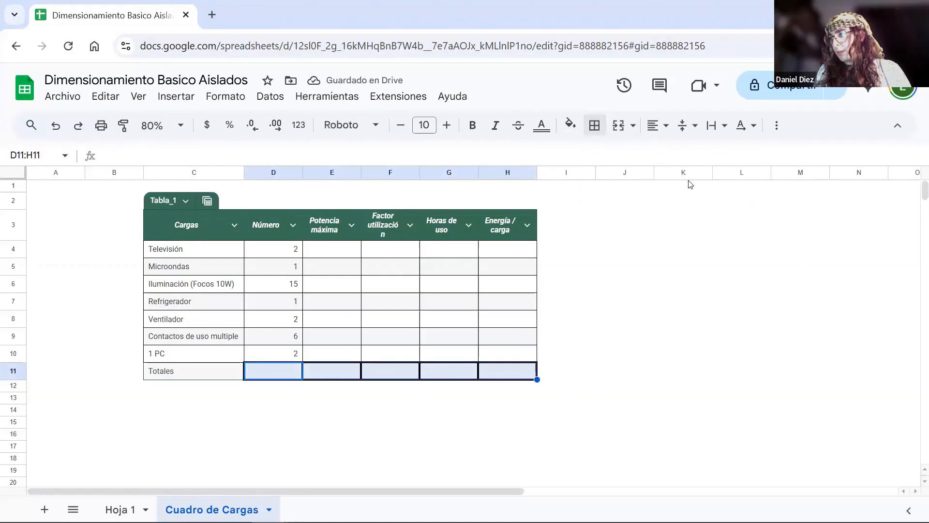
click(595, 124)
click(734, 182)
click(747, 204)
click(742, 354)
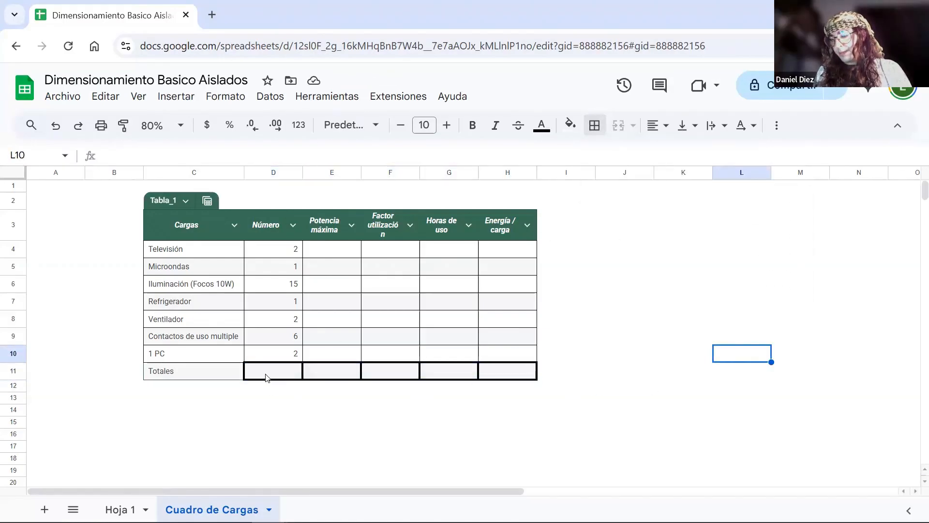
click(778, 376)
- Enter 400 as the Potencia máxima value for Televisión
click(342, 253)
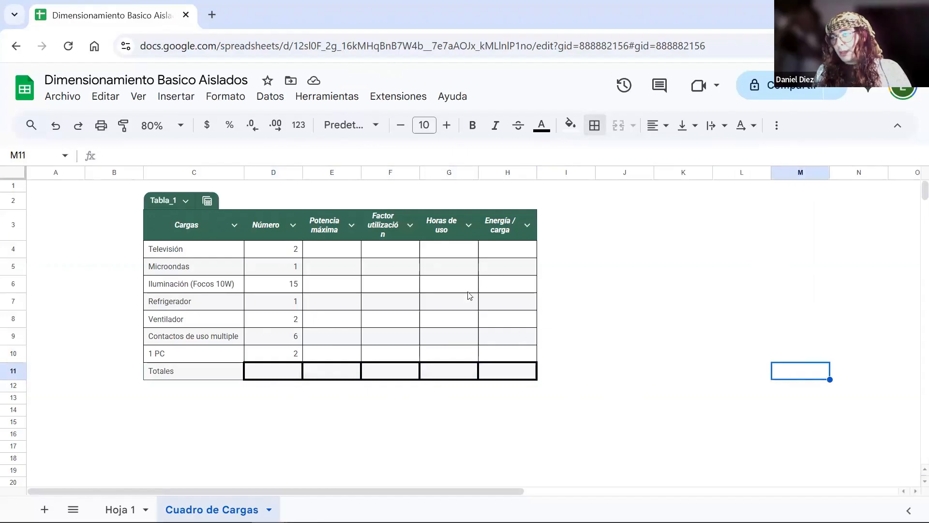
text(400)
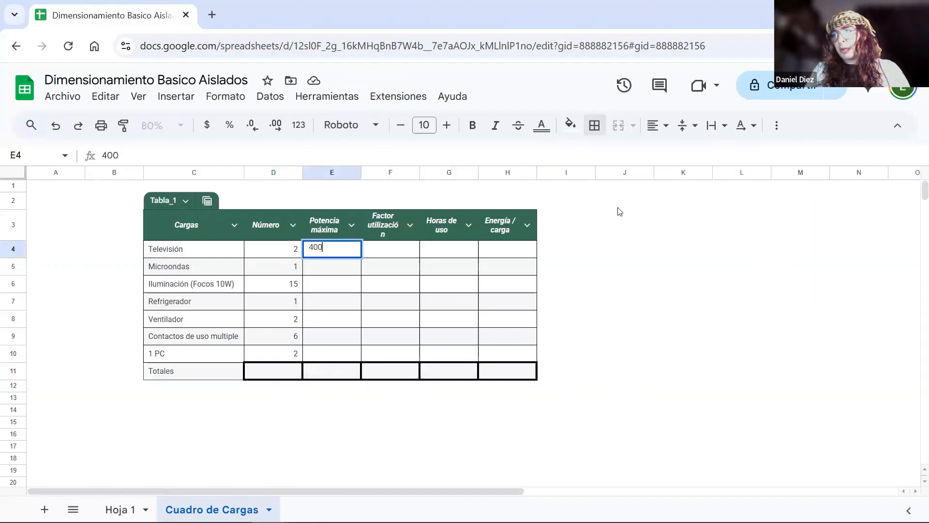
key(Return)
key(Up)
key(Return)
key(Escape)
- Add the unit [W] to the Potencia máxima header in E3
key(Up)
key(Return)
text([])
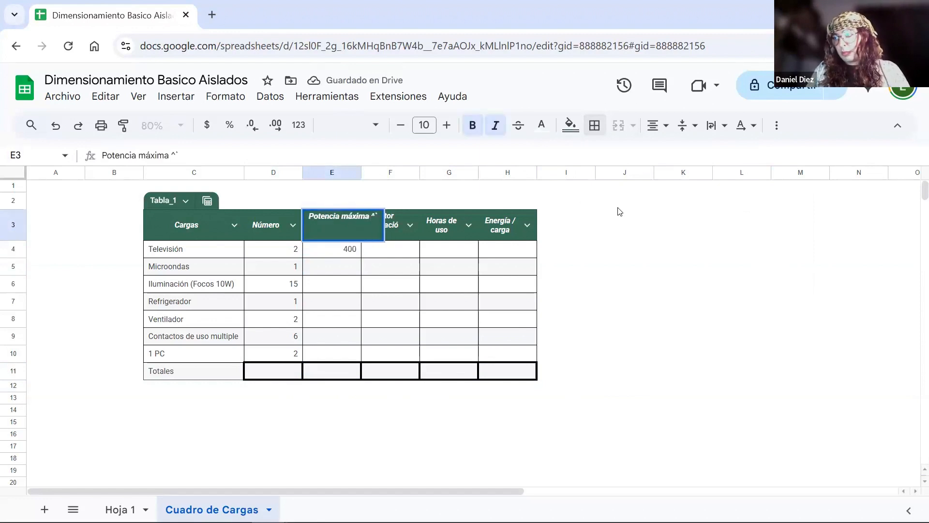
text(W)
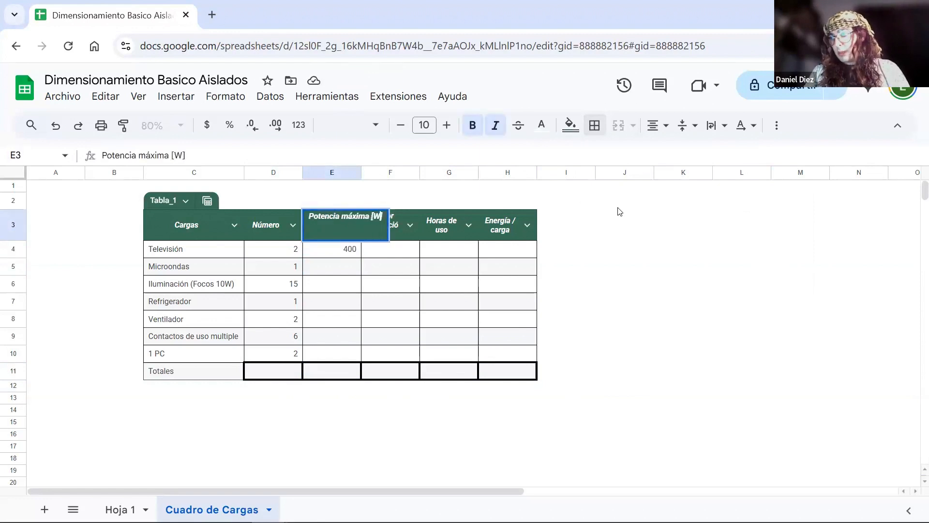
key(Return)
- Widen column F and add the unit [%] to its Factor utilización header
key(Right)
key(Right)
key(Up)
key(Left)
drag(420, 173, 441, 172)
double_click(423, 229)
text([])
key(Left)
text(%)
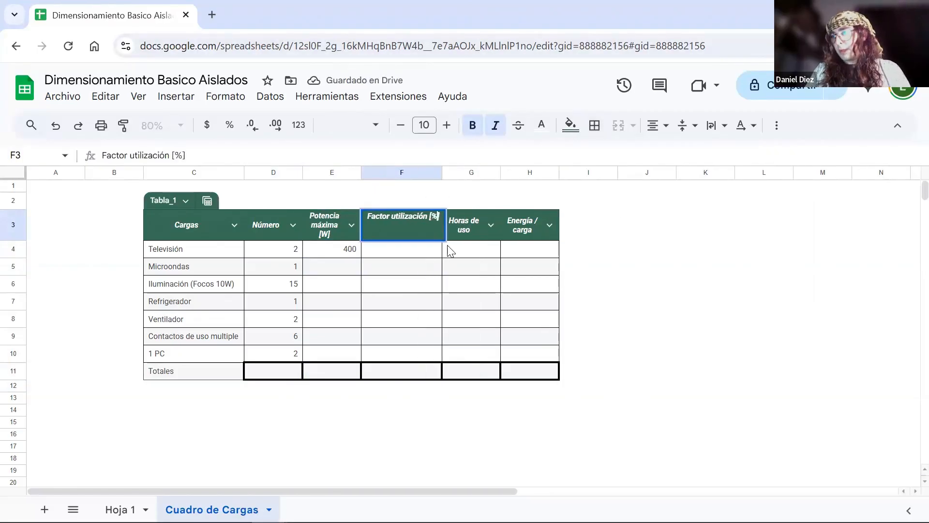
key(Tab)
- Add the unit [H] to the Horas de uso header in G3
key(Return)
text([H])
key(Left)
text(H)
key(Return)
- Add the unit [kWh] to the Energía / carga header in H3
key(Tab)
key(Tab)
key(Up)
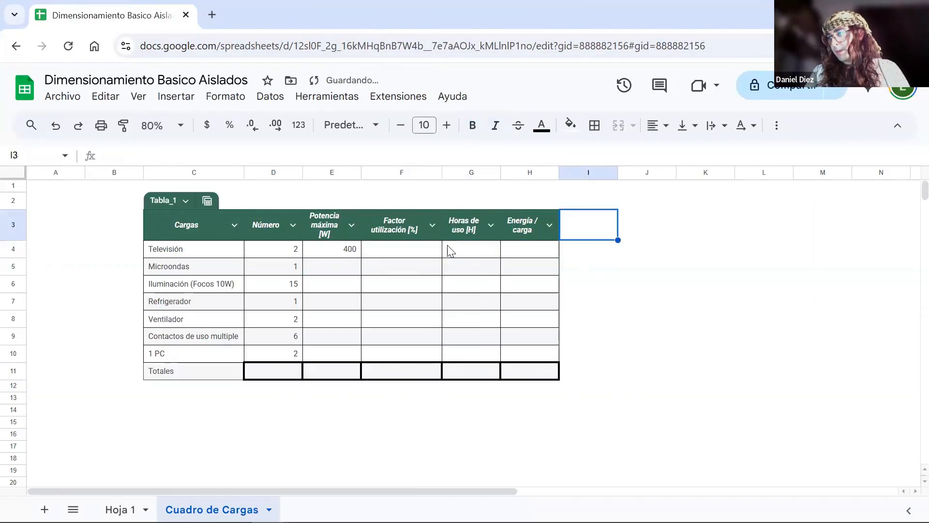
key(Left)
key(Return)
text([])
key(Left)
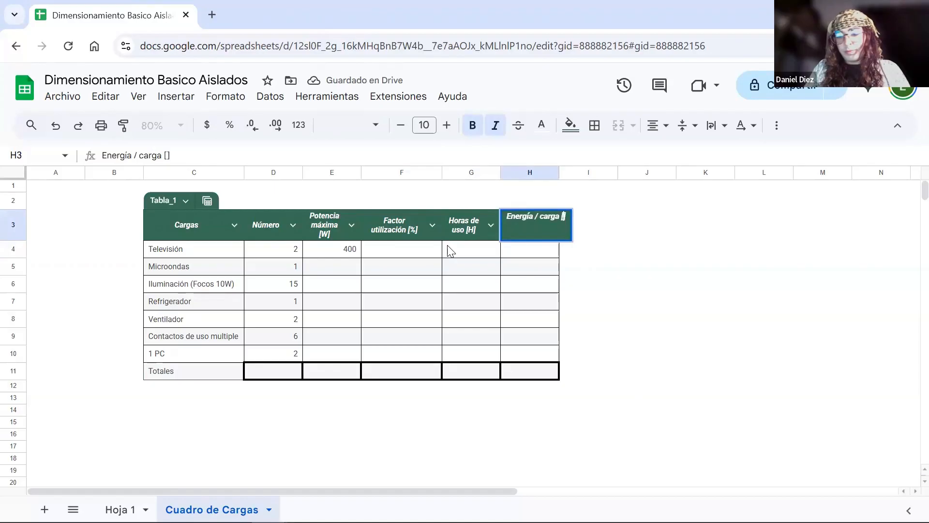
text(kWh)
key(Return)
- Change the unit in the Potencia máxima header to [kW]
key(Left)
key(Left)
key(Left)
key(Left)
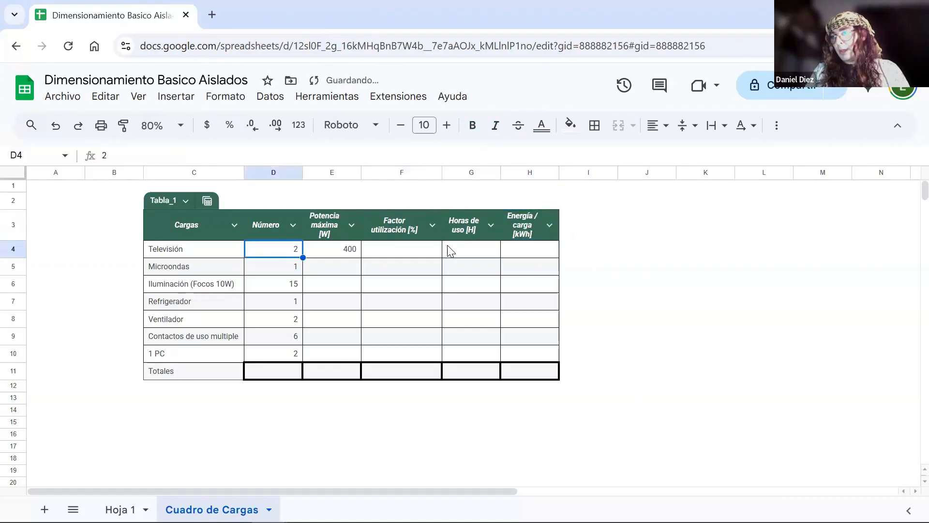
key(Right)
key(Up)
key(Return)
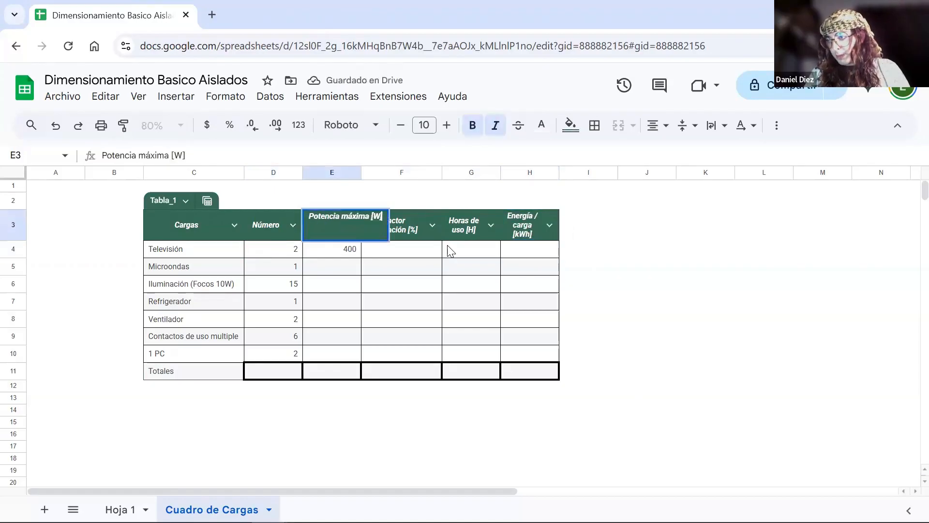
text(k)
key(Return)
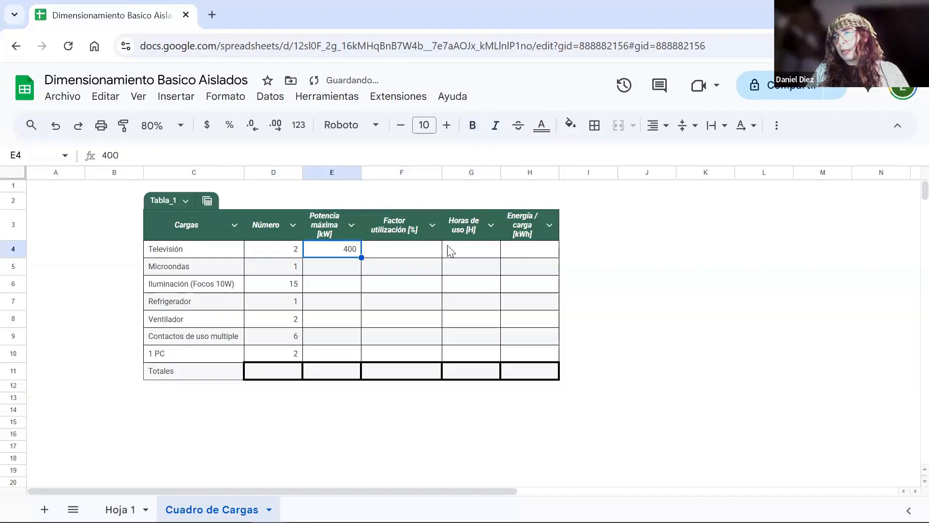
- Enter Potencia máxima values of 1500 for Microondas and 10 for Iluminación
key(Down)
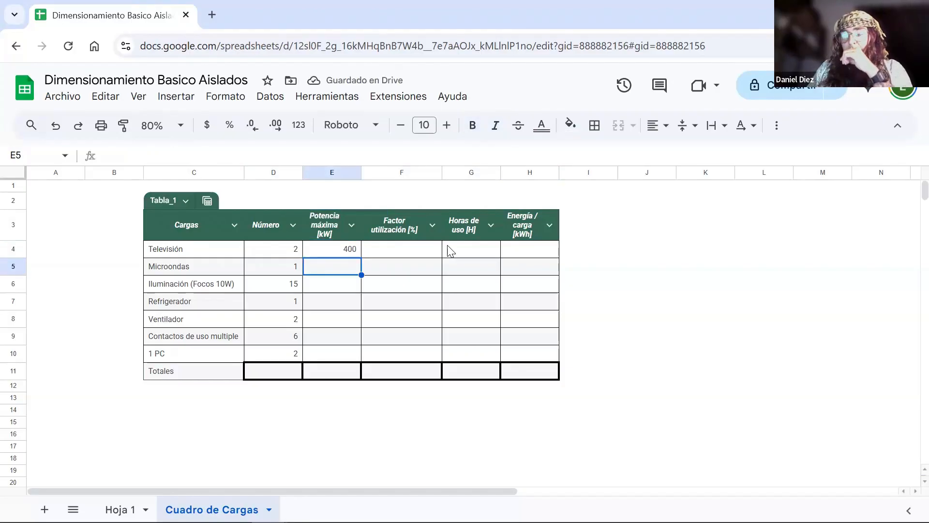
text(1500)
key(Return)
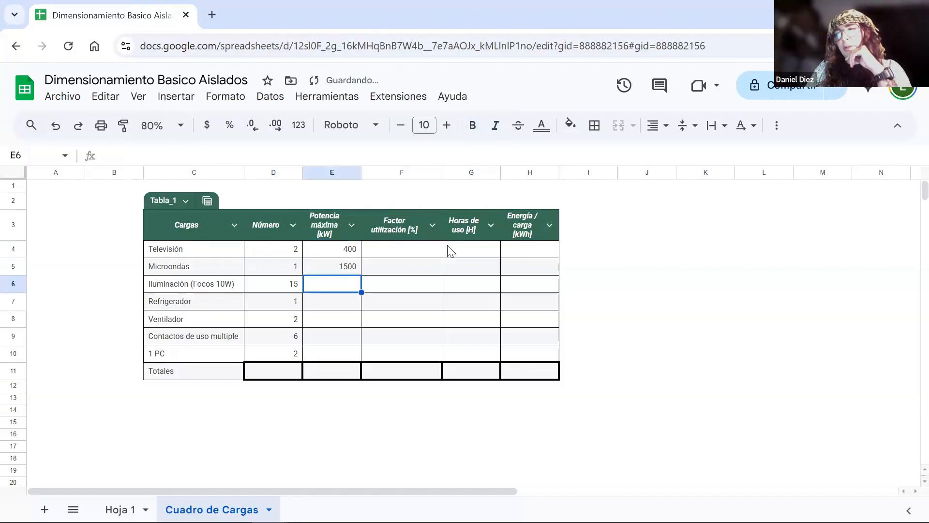
text(10)
key(Return)
- Change the lighting load label in C6 to "Iluminación (Focos LED)"
key(Up)
key(Left)
key(Left)
key(Return)
key(BackSpace)
key(BackSpace)
key(BackSpace)
text(LED)
key(Return)
key(Right)
key(Right)
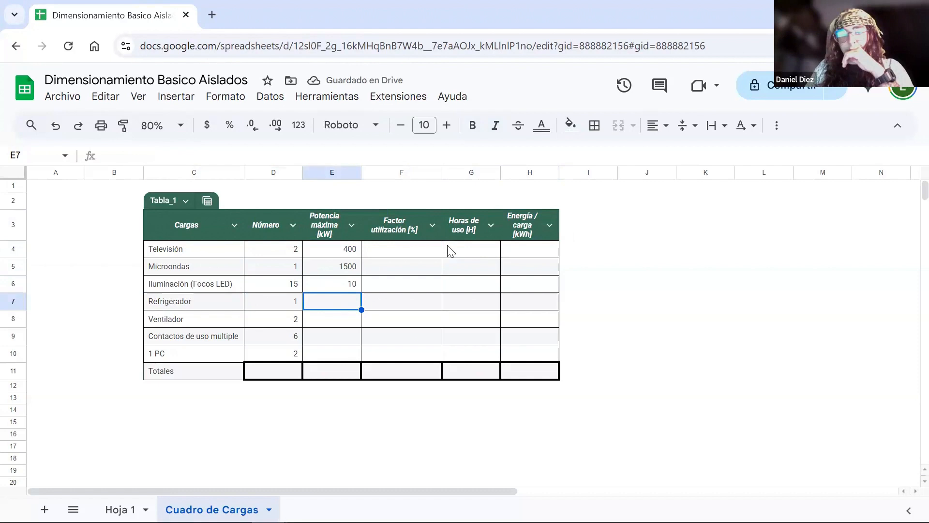
- Enter Potencia máxima values of 380 for Refrigerador and 80 for Ventilador
text(380)
key(Return)
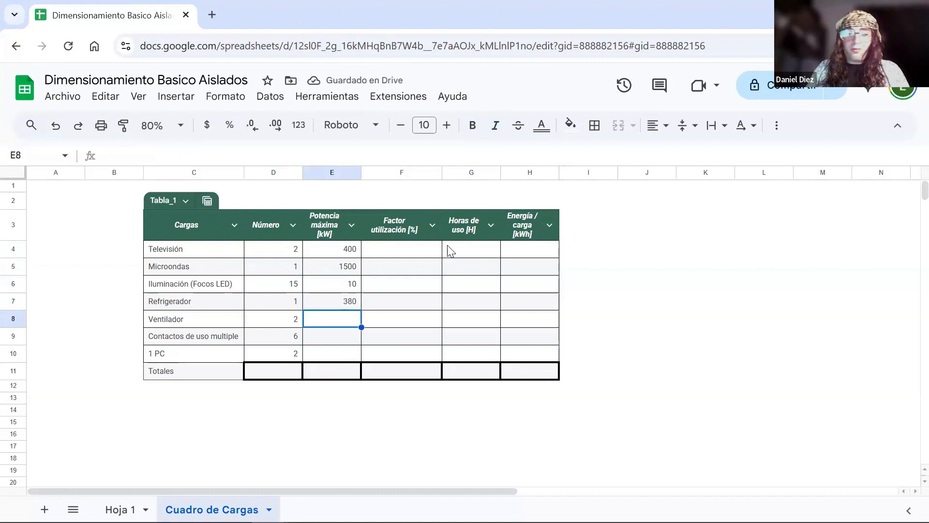
text(80)
key(Return)
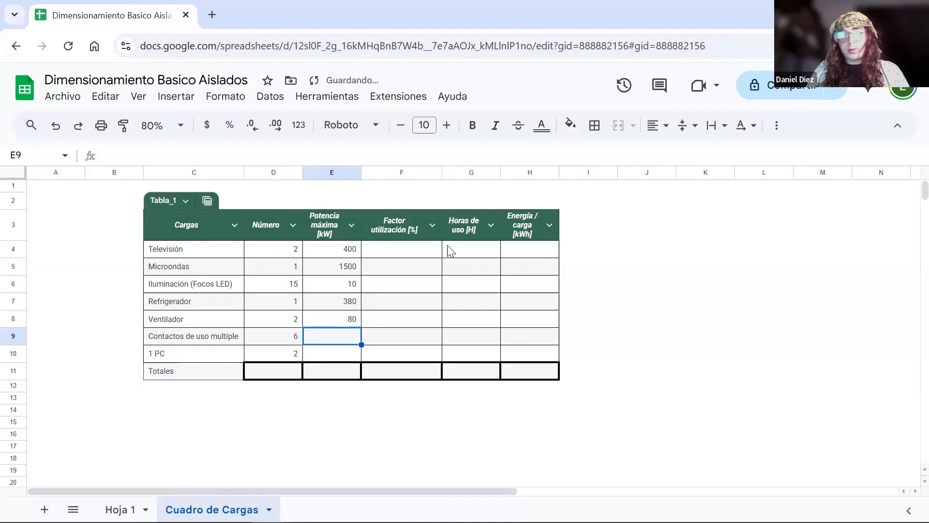
- Set the Potencia máxima value to 0.3 for Contactos de uso multiple
text(.)
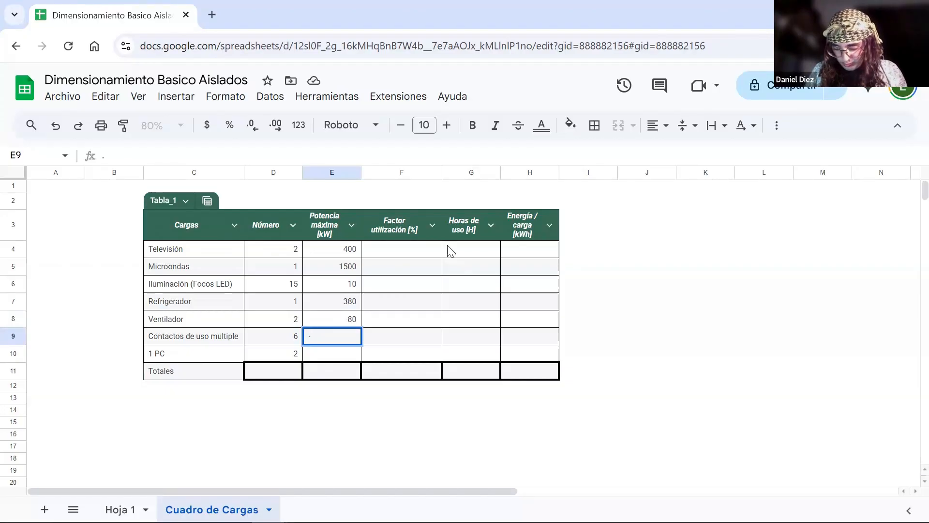
text(3)
key(Return)
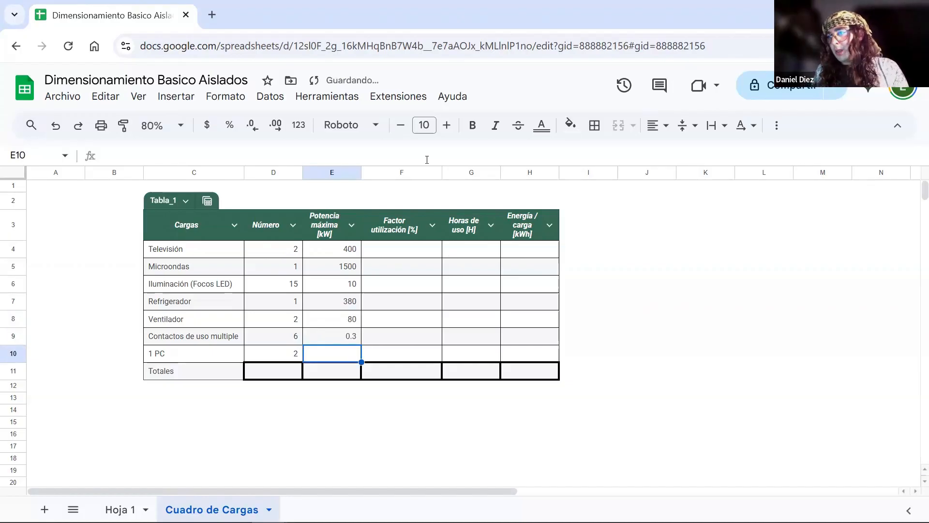
- Insert a column before Factor utilización and copy the Potencia máxima [kW] header into its F3 cell
right_click(422, 172)
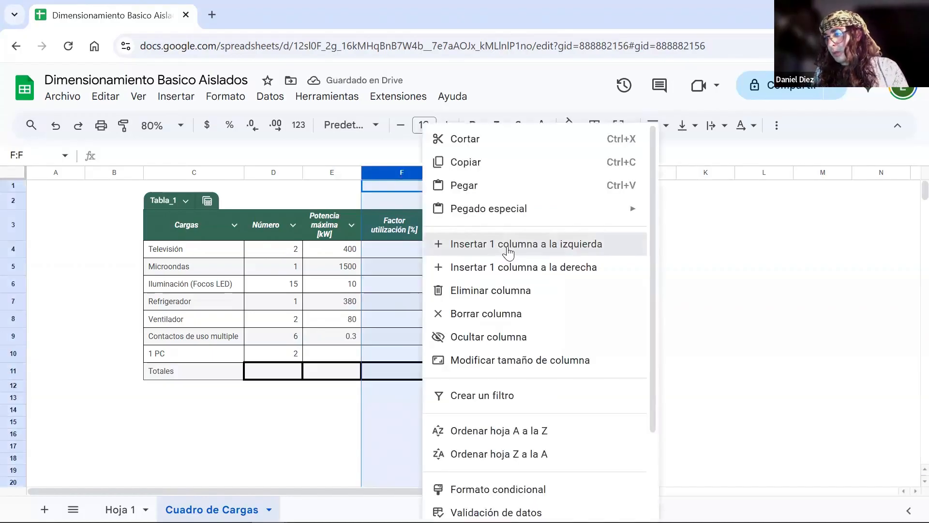
click(508, 244)
click(332, 225)
click(413, 218)
text(Potencia máxima [kW])
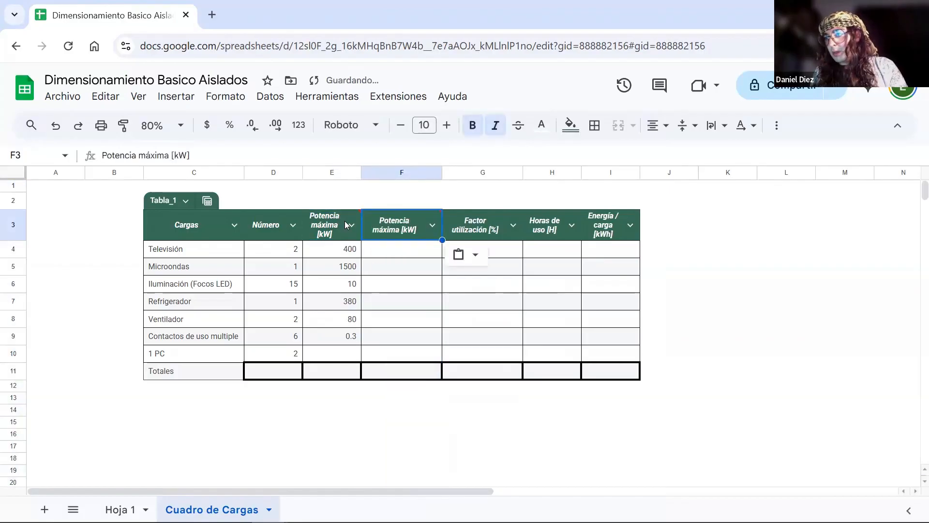
- Rename the E3 header to "Potencia máxima / carga[kW]"
double_click(346, 228)
key(Left)
key(Left)
key(Left)
key(Left)
text(/ carga)
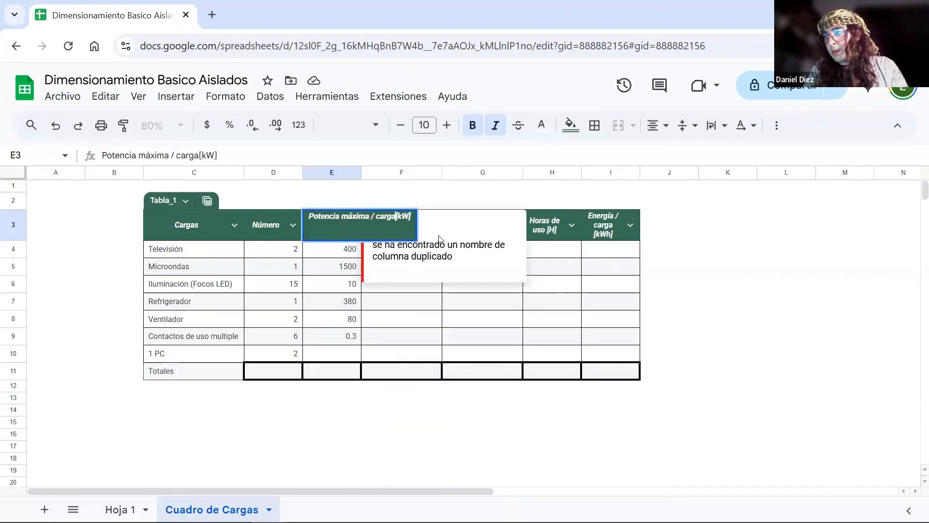
key(Return)
- Rename the header of the new column in F3 to "Potencia total [kW]"
double_click(439, 236)
key(Left)
key(Left)
key(Left)
key(Left)
key(BackSpace)
key(BackSpace)
key(BackSpace)
key(BackSpace)
key(BackSpace)
key(BackSpace)
key(BackSpace)
text(total)
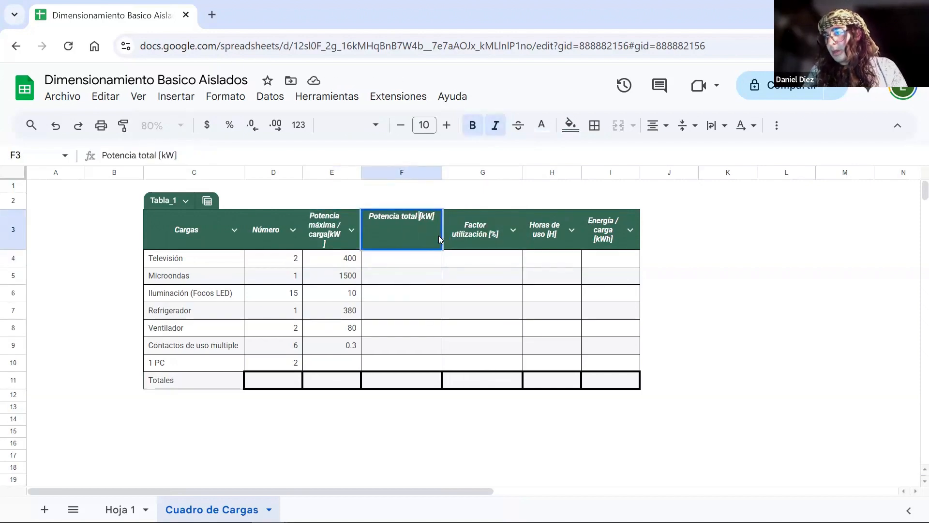
key(Return)
- Set the maximum power per load of the PC row to 0.8 kW
key(Down)
key(Down)
key(Down)
key(Down)
key(Down)
key(Left)
key(Down)
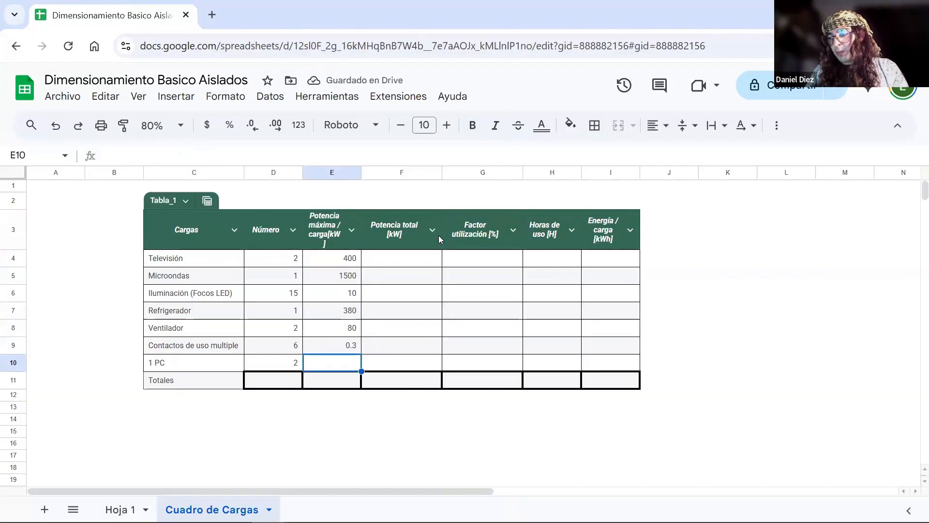
text(80)
key(Return)
key(Up)
text(0.8)
key(Return)
- Set the maximum power per load to 1.5 kW for Microondas and 0.4 kW for Televisión
key(Up)
key(Up)
key(Up)
key(Up)
key(Up)
key(Up)
key(Up)
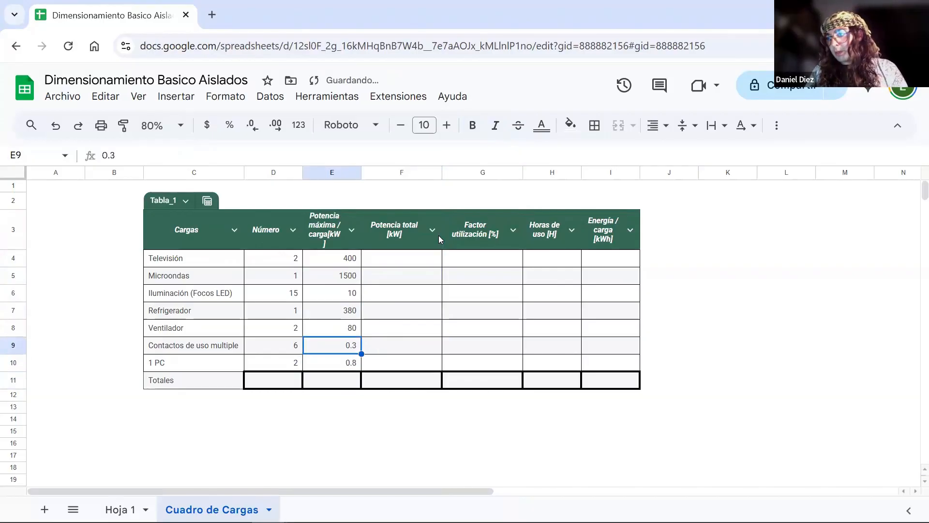
key(Down)
text(1.5)
key(Return)
key(Up)
key(Up)
text(0.4)
key(Return)
- Set the maximum power per load to 0.01 kW for Iluminación, 0.38 kW for Refrigerador and 0.08 kW for Ventilador
key(Down)
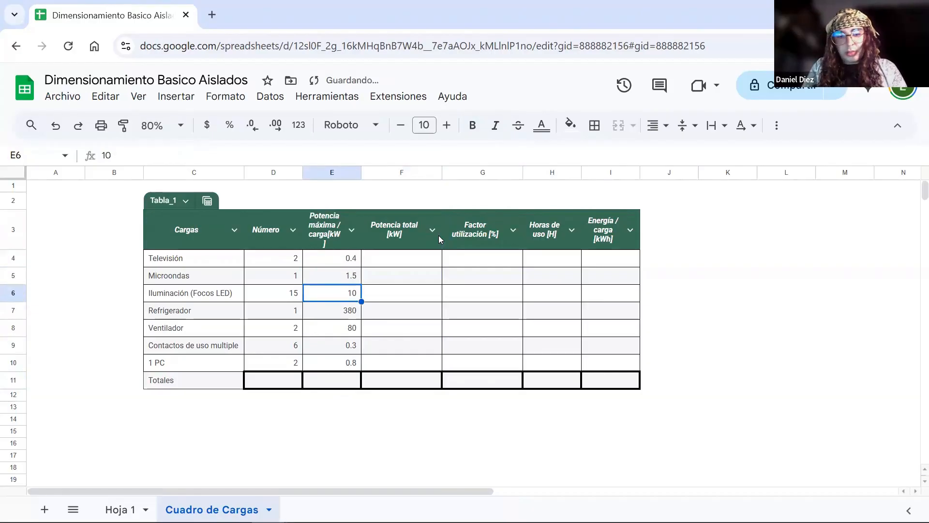
text(0.01)
key(Return)
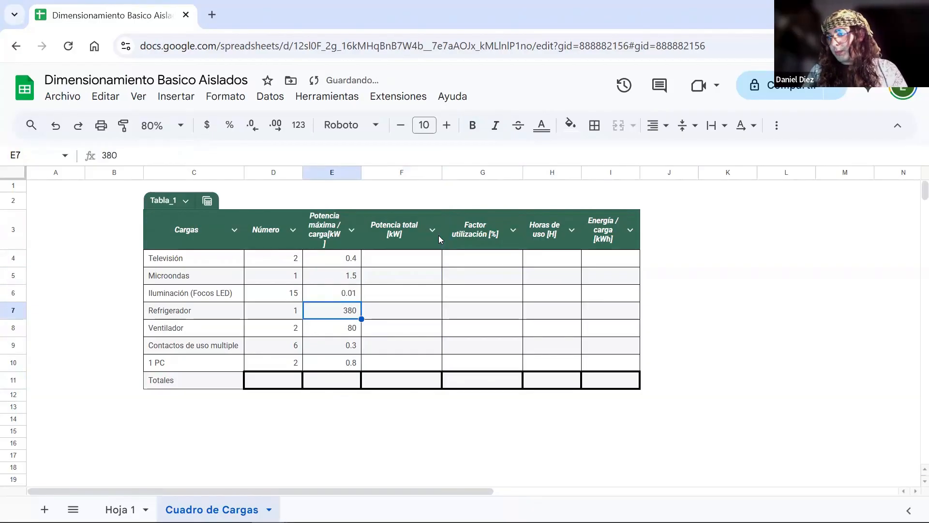
key(Right)
key(Left)
text(0.38)
key(Return)
text(0.08)
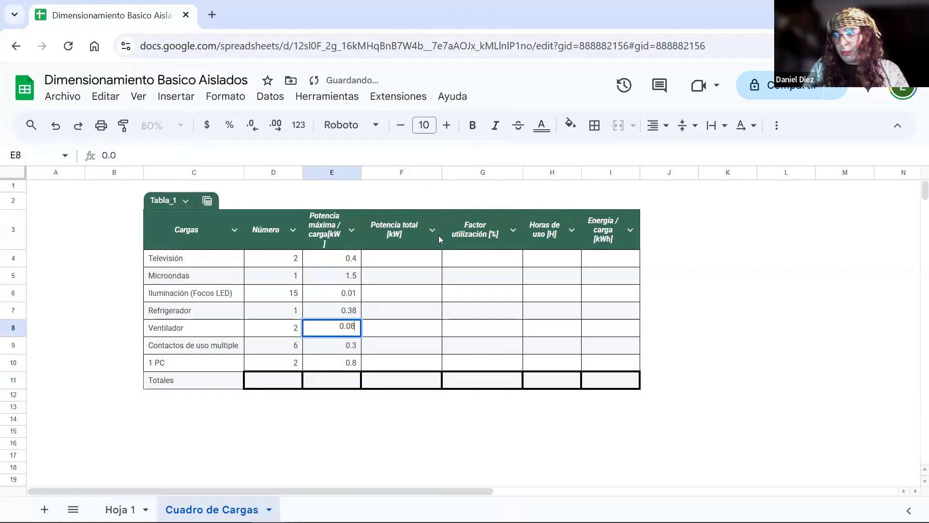
key(Return)
- Set the maximum power per load of the PC row to 0.08 kW
key(Return)
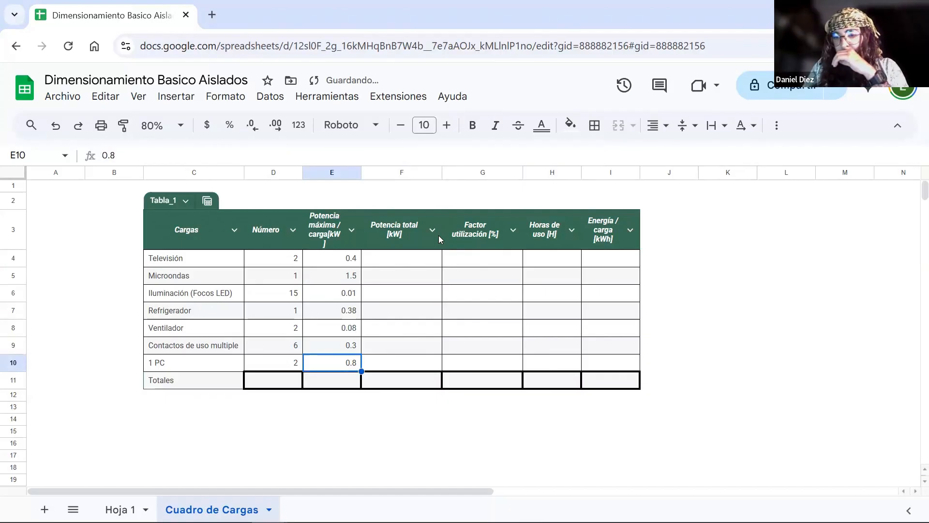
text(0.08)
key(Return)
- Calculate total power in F4 with =E4*D4 and fill the formula down through the PC row, F10
key(Right)
key(Up)
key(Up)
key(Up)
key(Up)
key(Up)
key(Up)
key(Up)
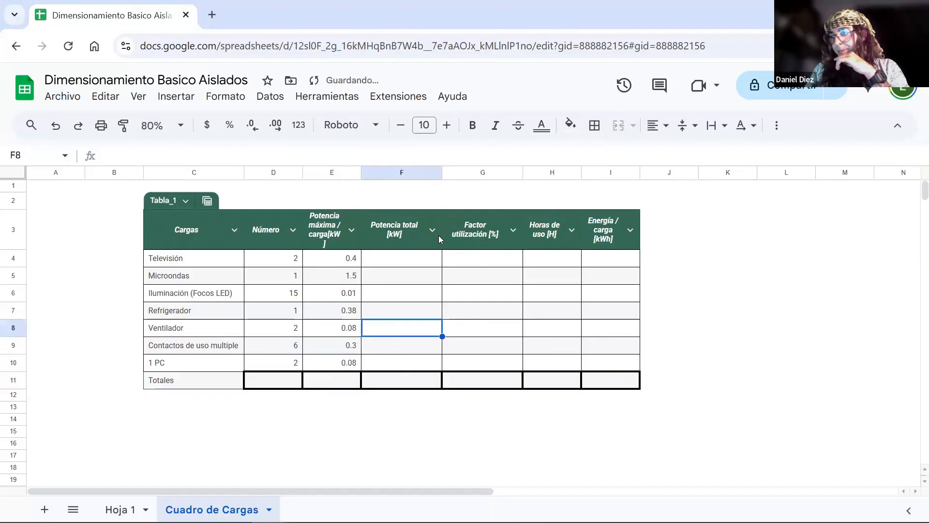
text(=E4*C4)
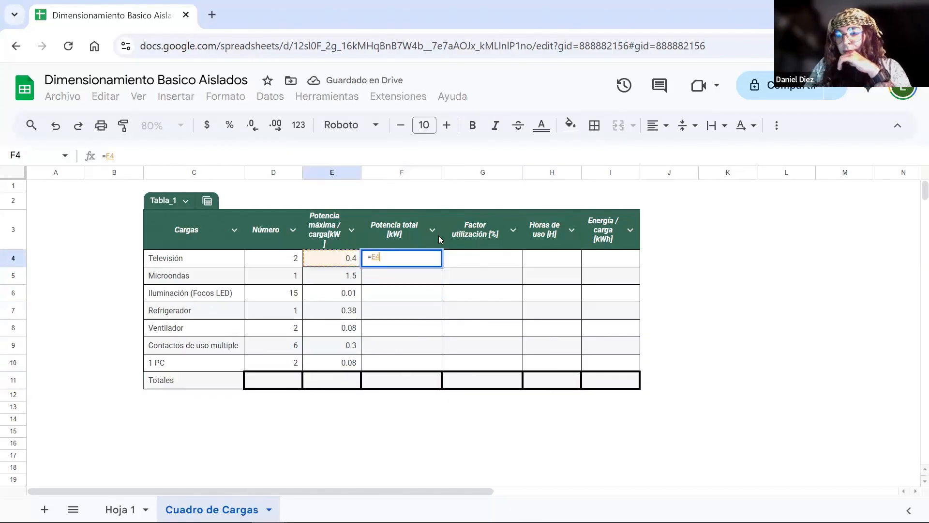
key(BackSpace)
key(BackSpace)
text(D4)
key(Return)
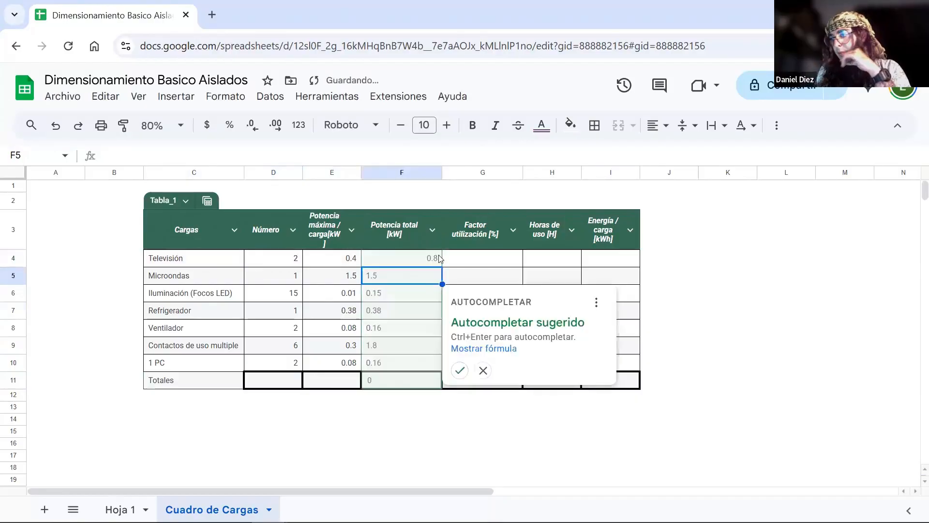
click(440, 264)
drag(441, 266, 426, 373)
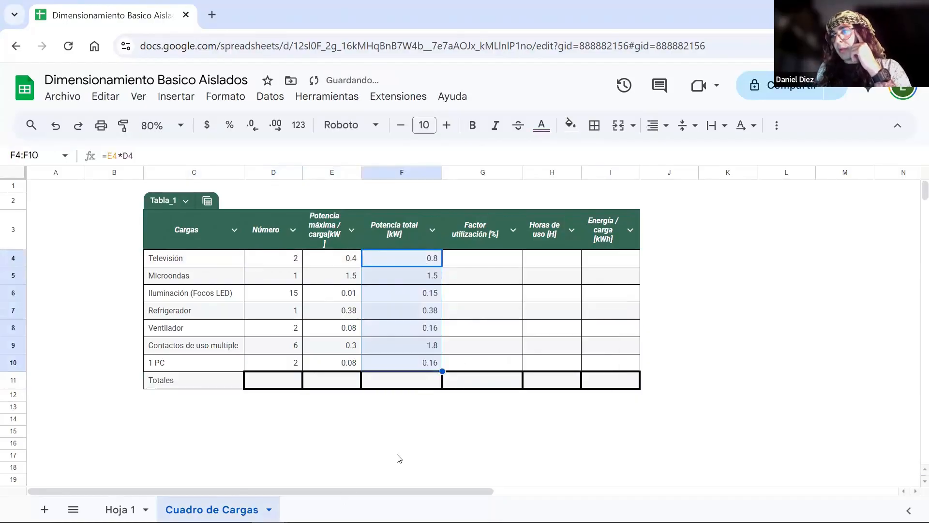
click(763, 357)
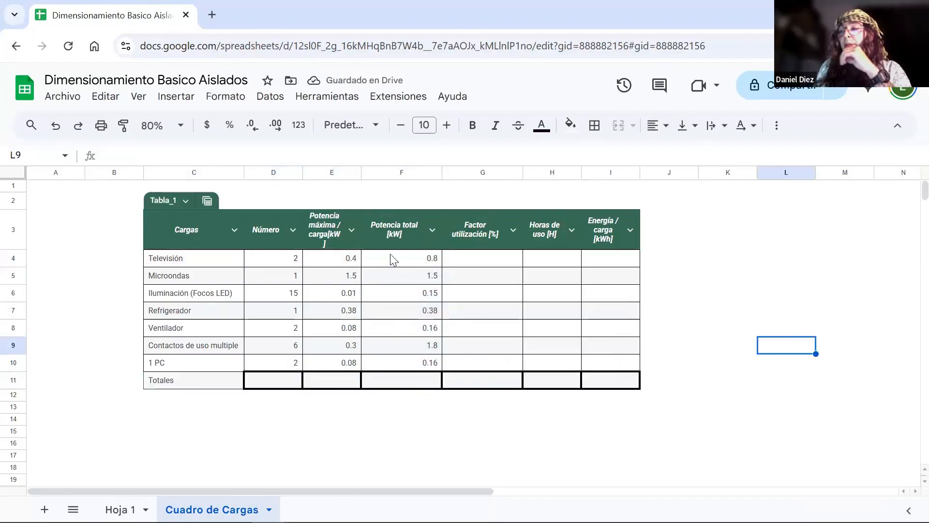
- Total the Potencia total column in the Totales row with =SUMA(F4:F10)
click(435, 380)
text(=SUM)
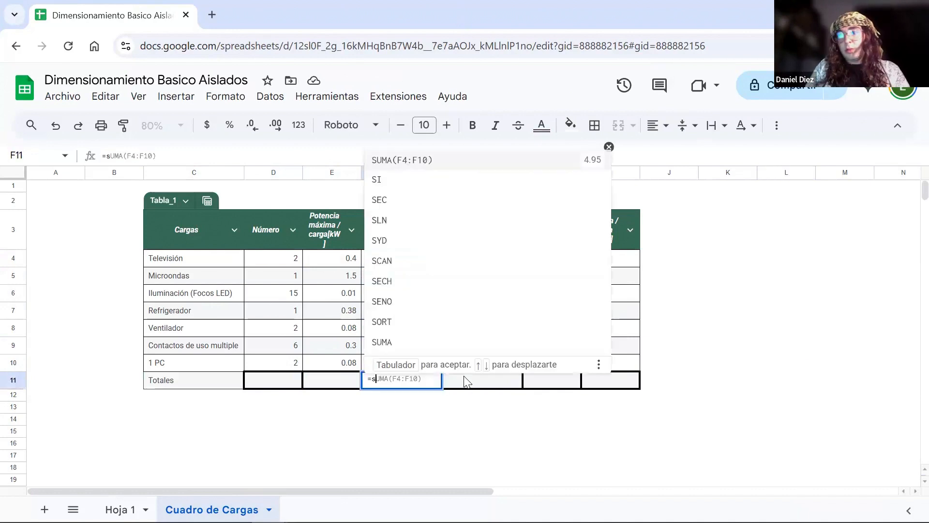
key(Tab)
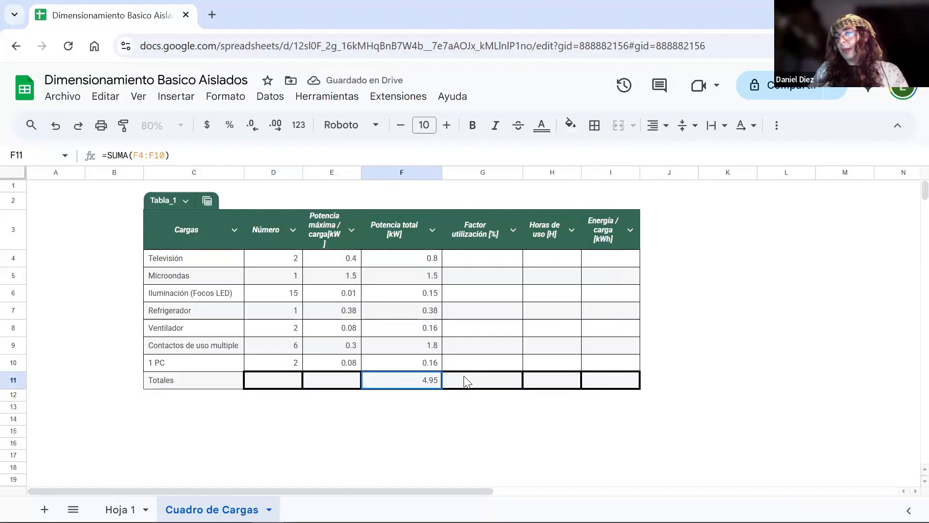
- Hide column G, Factor utilización [%]
click(463, 380)
key(Up)
key(Up)
key(Up)
key(Up)
key(Up)
key(Up)
key(Up)
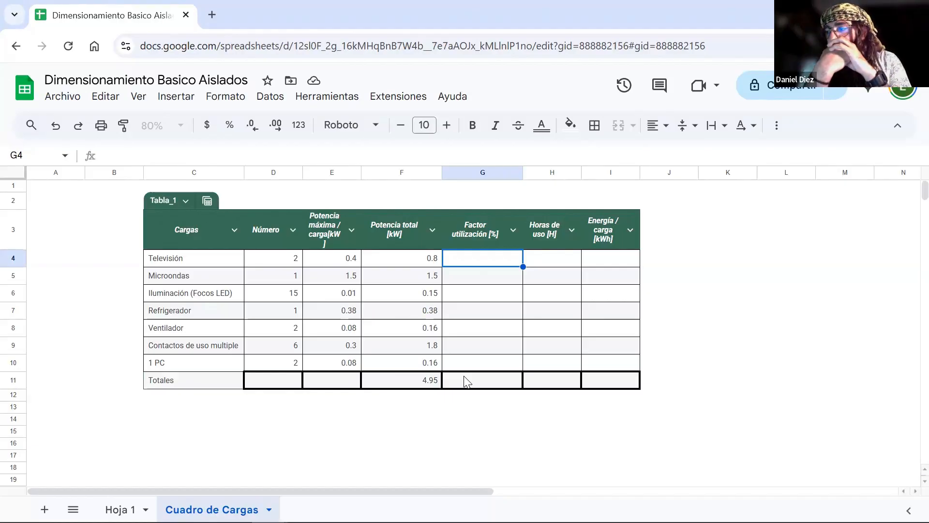
click(484, 173)
right_click(484, 334)
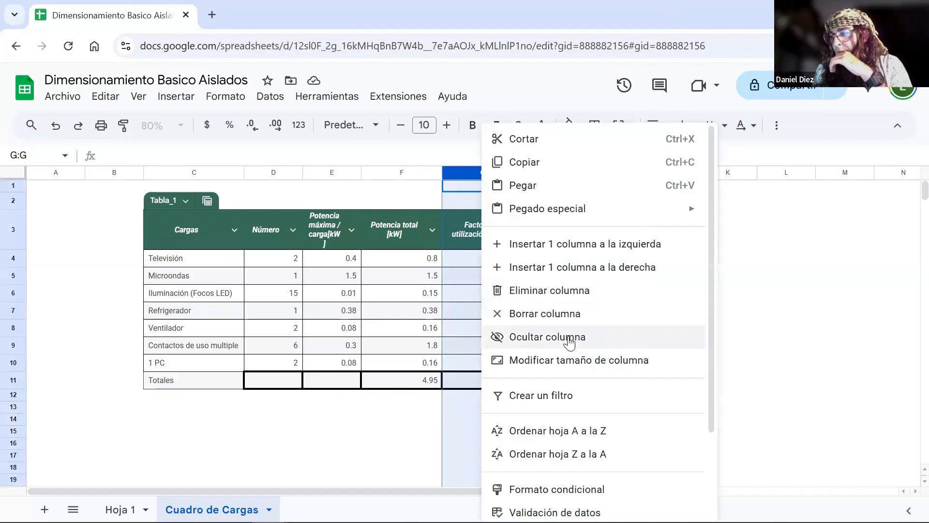
click(536, 339)
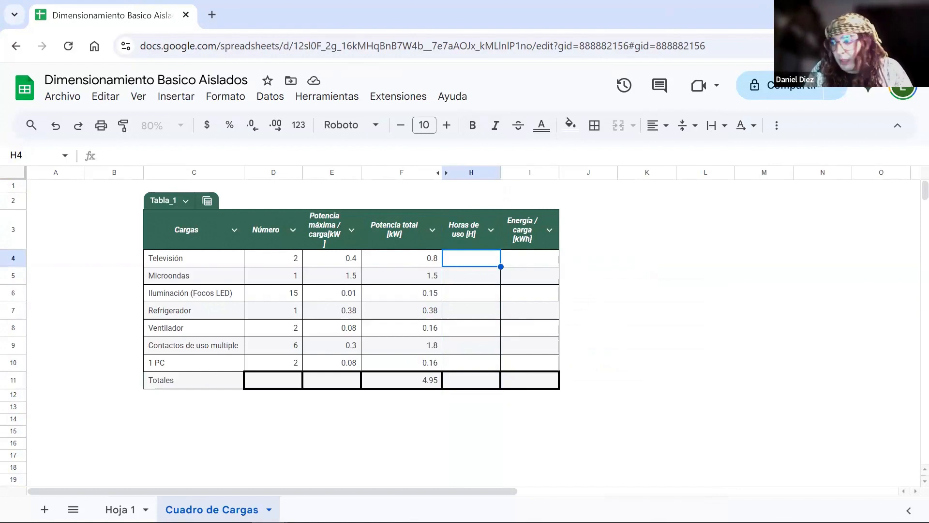
- Enter the hours of use: 4 for Televisión, =2/60*12 for Microondas and 6 for Iluminación
text(4)
key(Return)
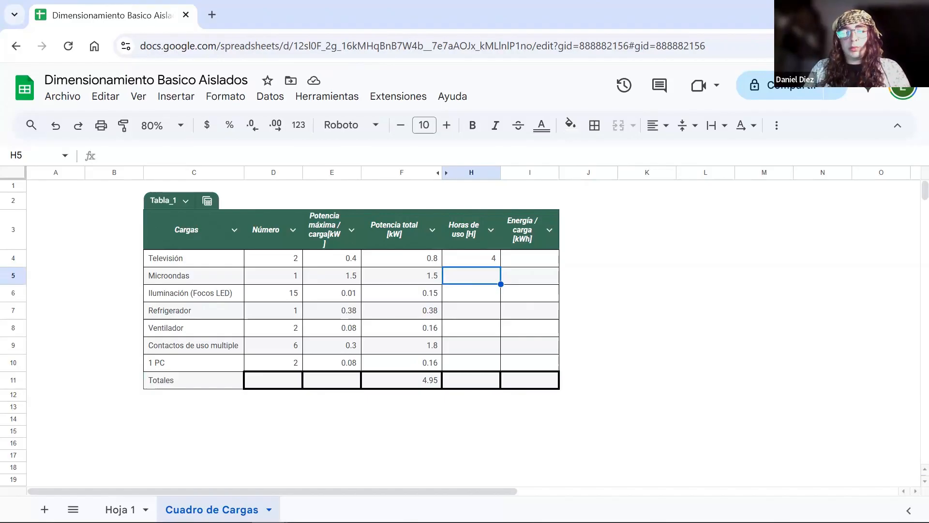
text(=2/60)
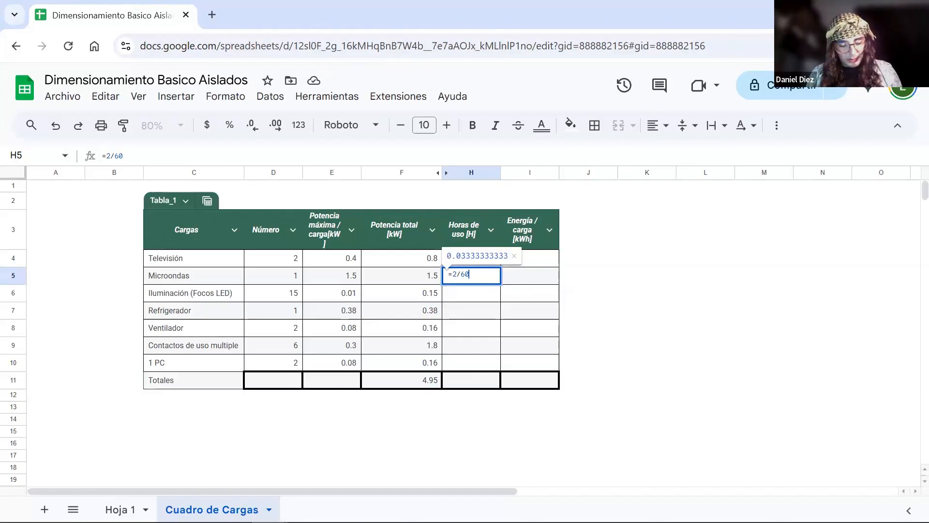
text(*12)
key(Return)
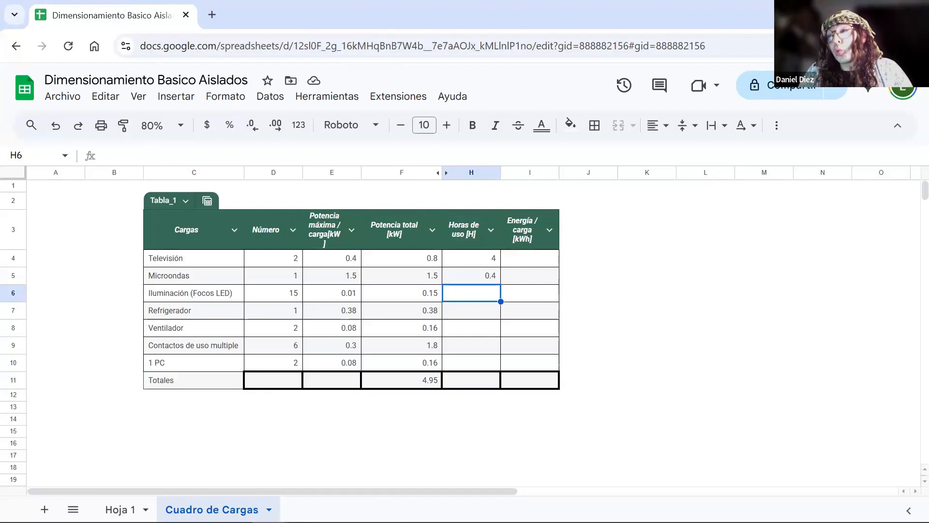
text(6)
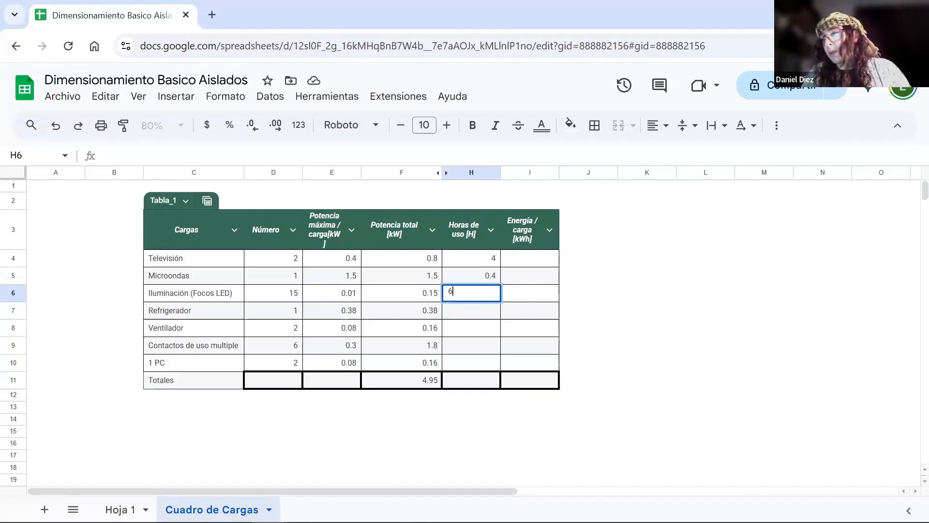
key(Return)
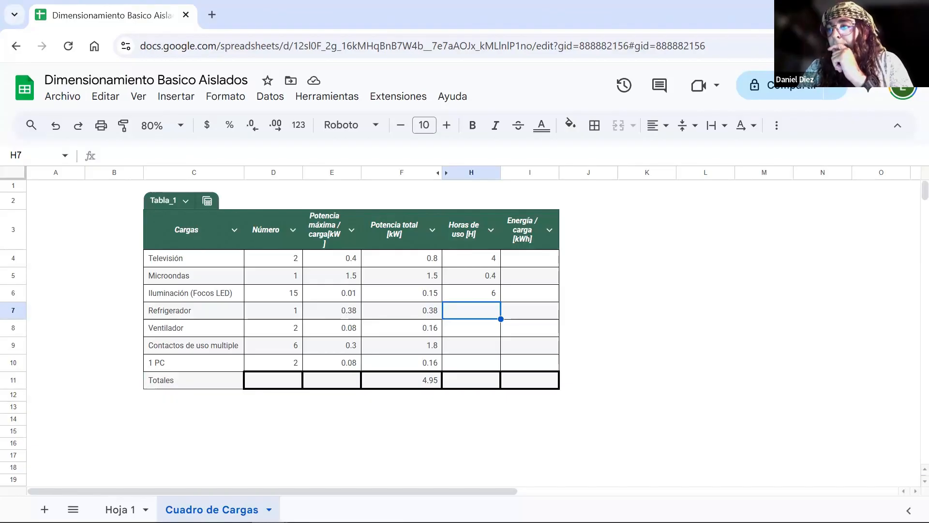
- Enter the Refrigerador's hours of use in H7 as =20/60*12
key(Left)
key(Right)
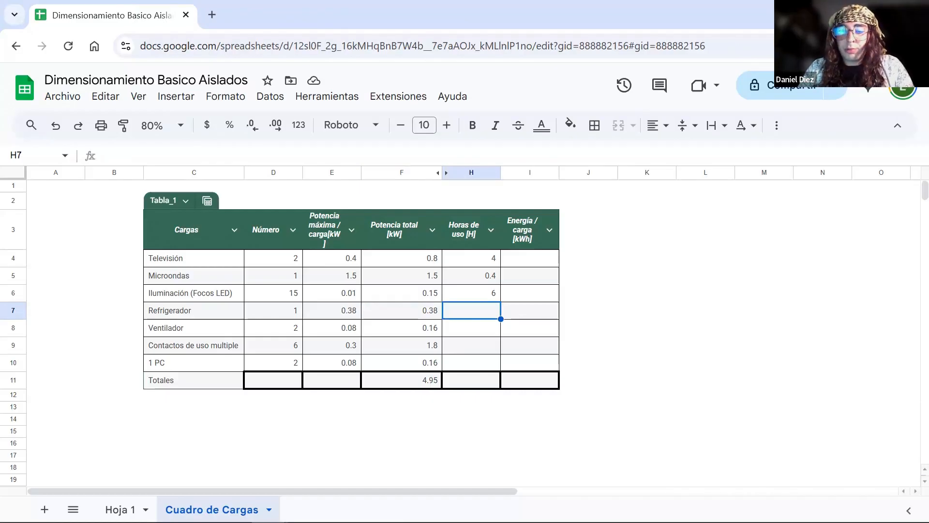
text(=)
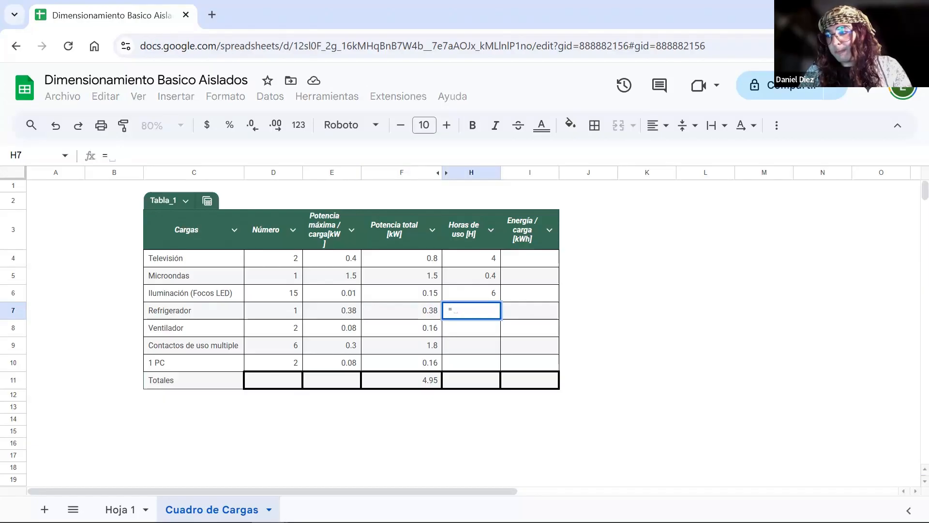
text(20/6)
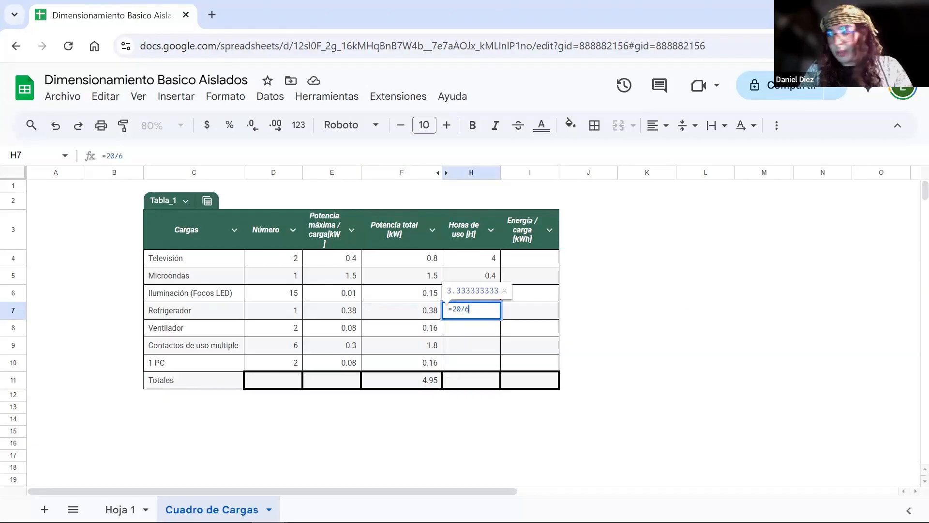
text(0*12)
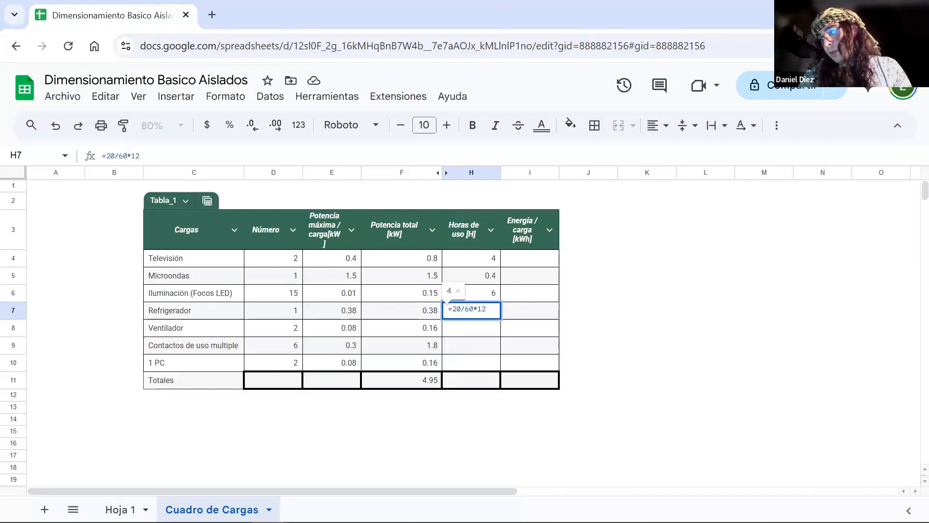
key(Return)
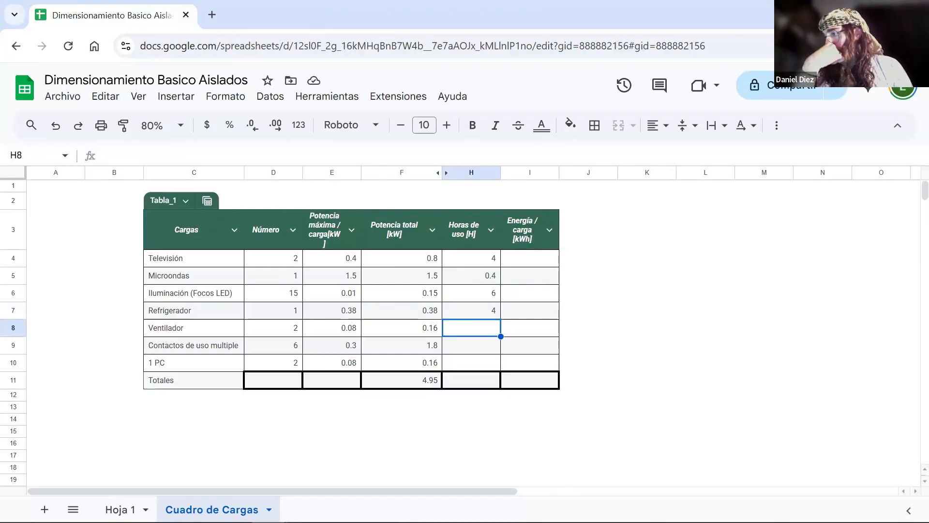
- Enter the hours of use: 6 for Ventilador, 4 for Contactos de uso multiple and 10 for the PC
text(6)
key(Return)
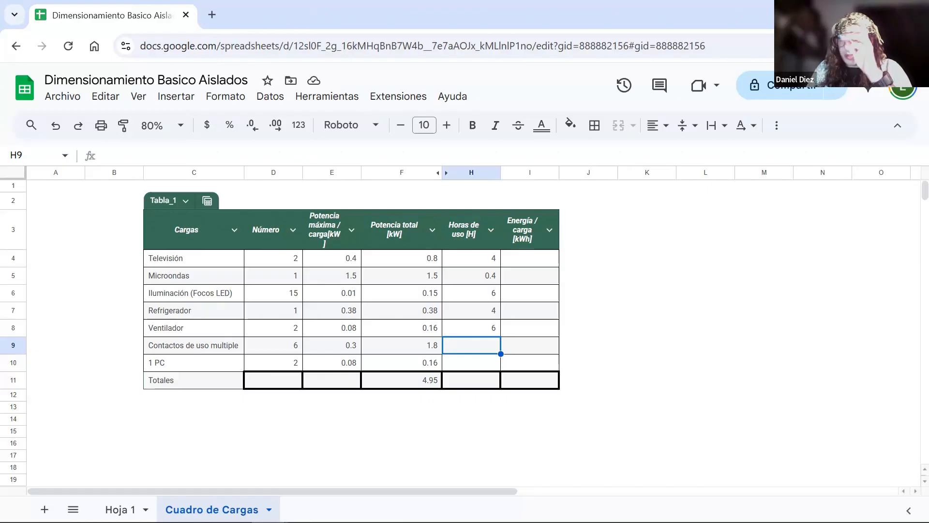
text(4)
key(Return)
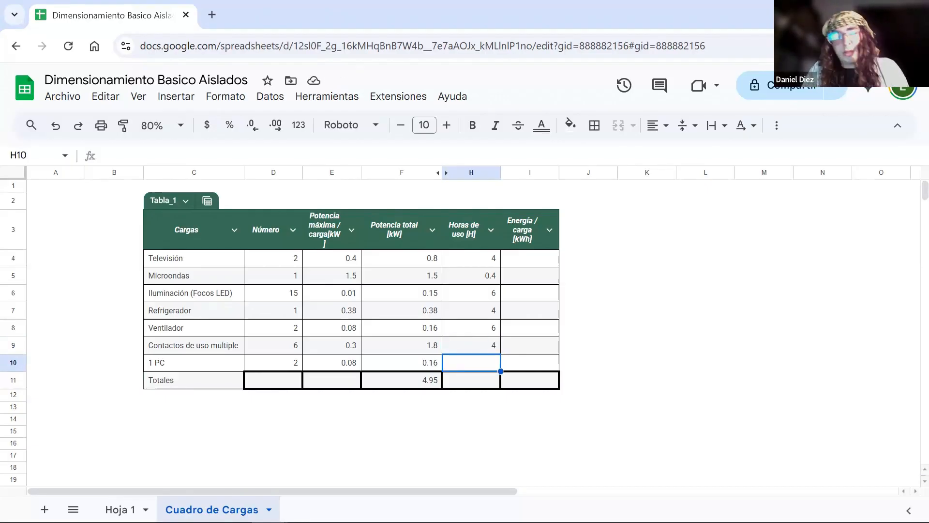
text(10)
key(Return)
- Calculate energy per load in I4 with =F4*H4 and fill the formula down through the Totales row
key(Right)
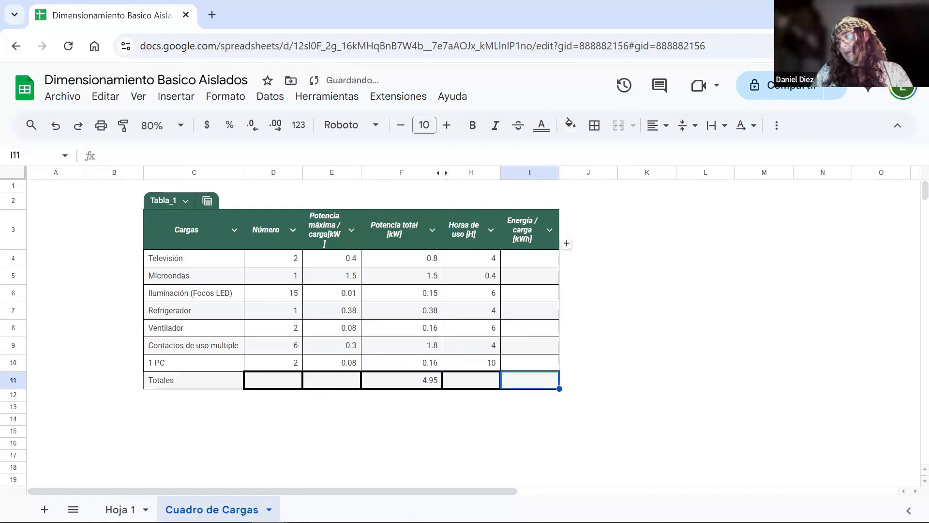
key(Up)
key(Up)
key(Up)
key(Up)
key(Up)
key(Up)
key(Up)
text(=)
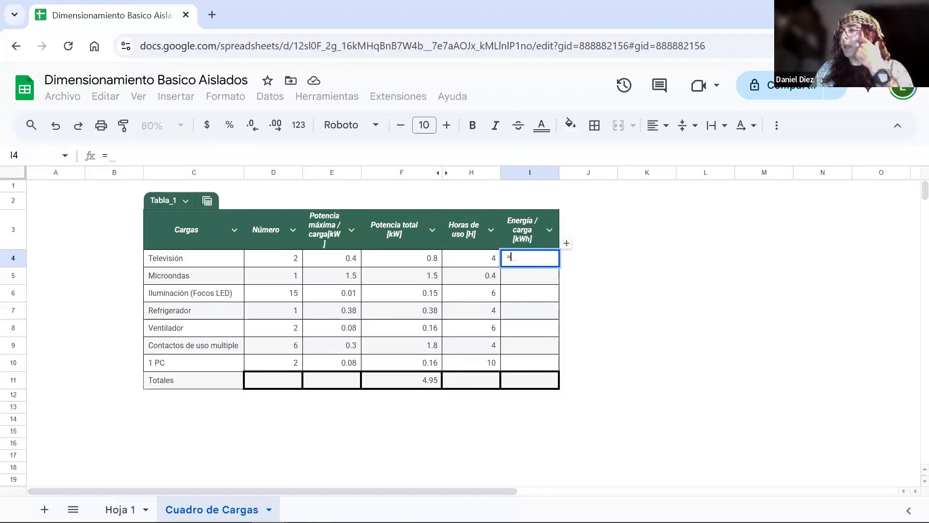
key(Left)
key(Left)
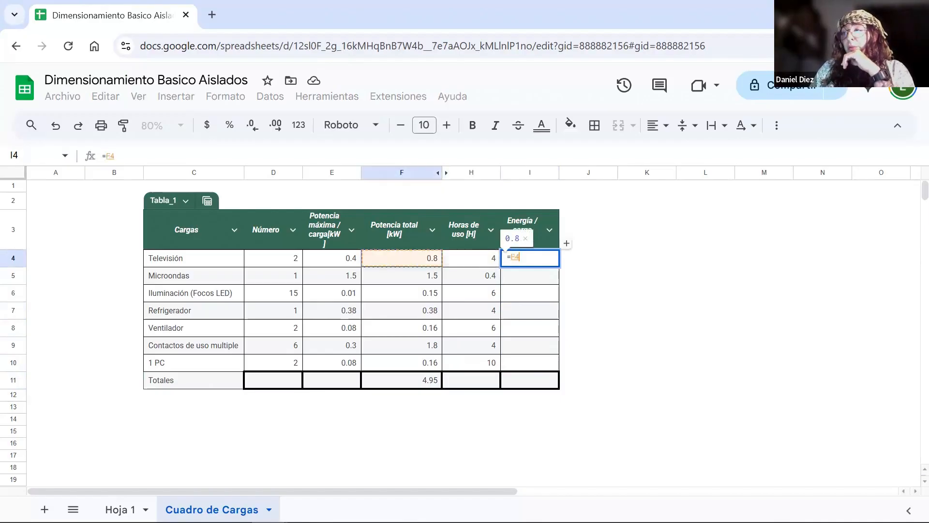
text(*)
key(Left)
key(Return)
click(576, 371)
- Total the Horas de uso column in H11 with =SUMA(H4:H10)
click(481, 386)
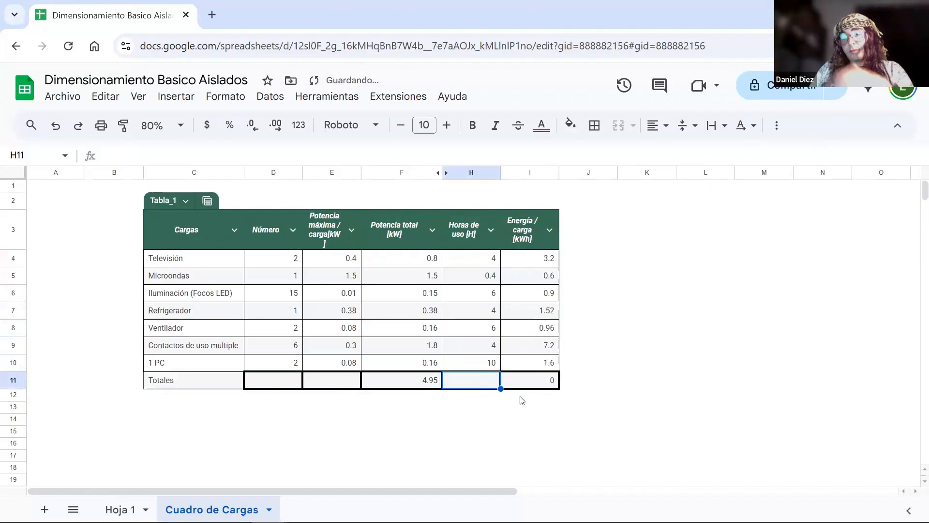
text(=si)
key(BackSpace)
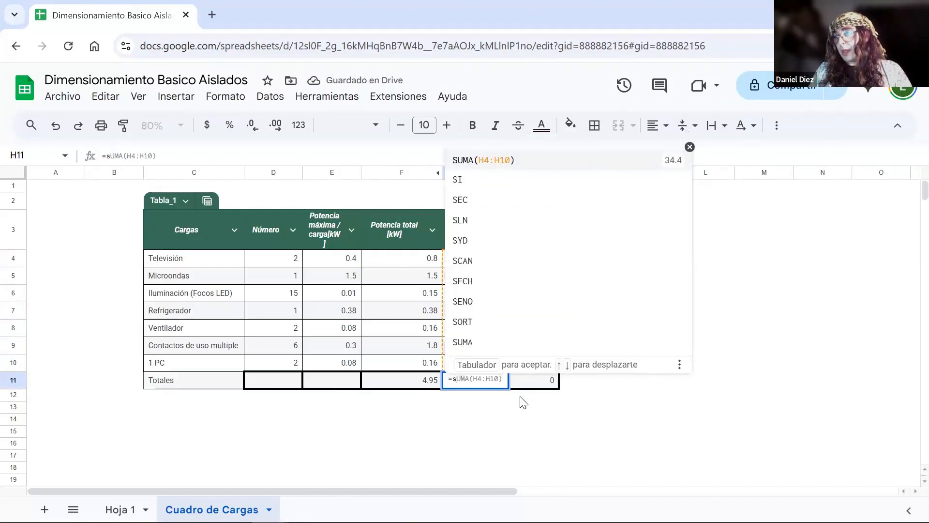
key(Tab)
- Review the total power and hours of use columns, including the formulas in the Totales row
key(Up)
key(Up)
key(Up)
key(Left)
key(Up)
key(Up)
key(Up)
key(Up)
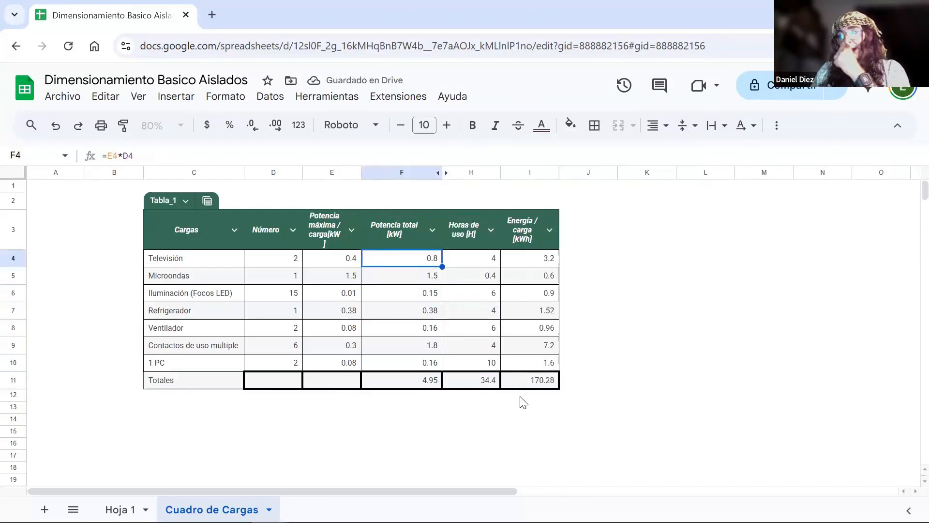
key(Right)
key(Down)
key(Down)
key(Down)
key(Down)
key(Down)
key(Down)
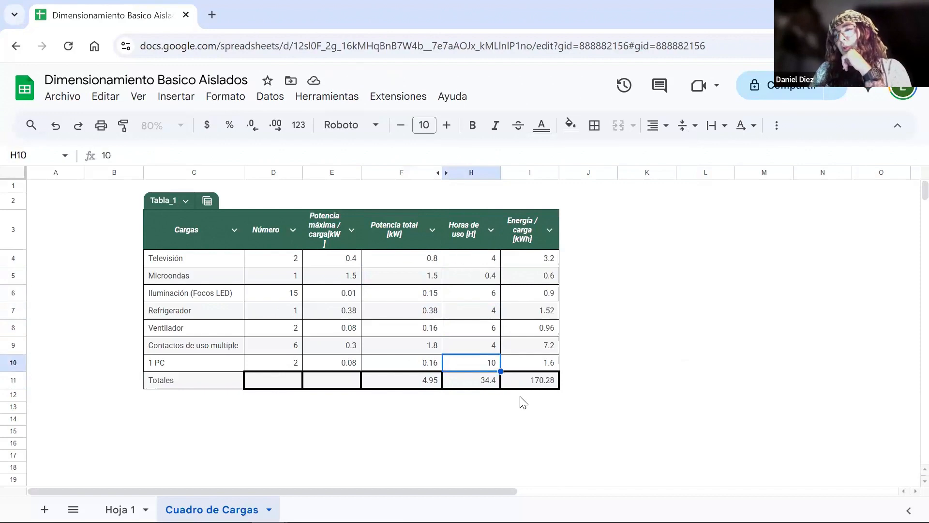
key(Down)
key(Left)
key(Left)
key(Right)
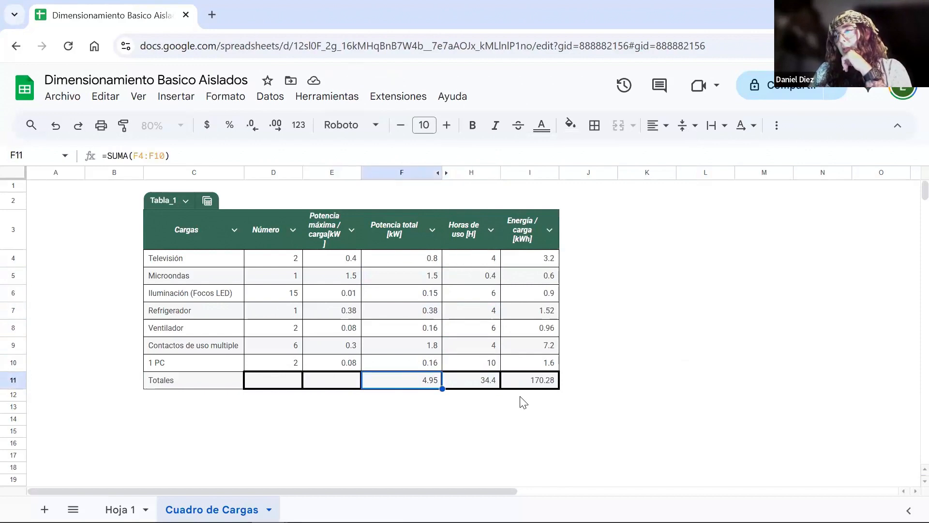
- Fill the Totales cells for energy (I11) and total power (F11) with yellow
key(Right)
key(Right)
scroll(521, 400, down, 1)
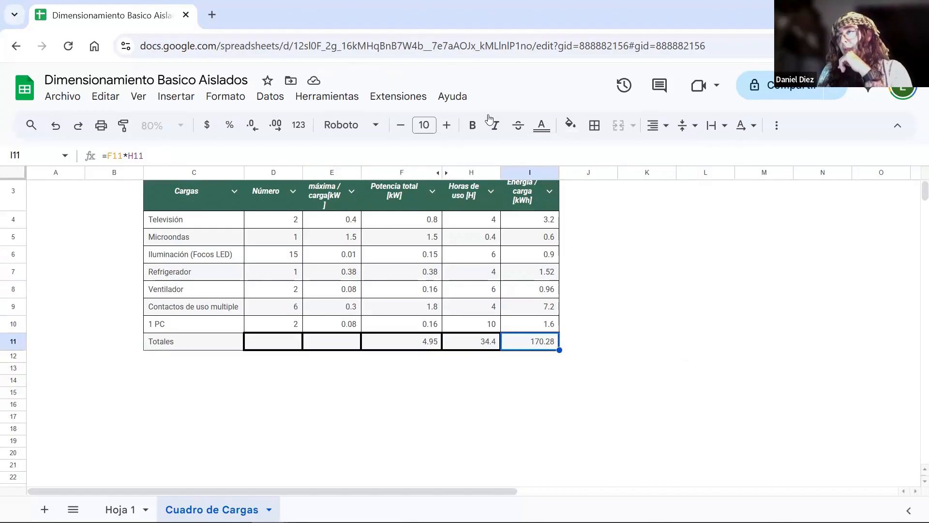
click(571, 125)
click(622, 191)
key(Left)
key(Left)
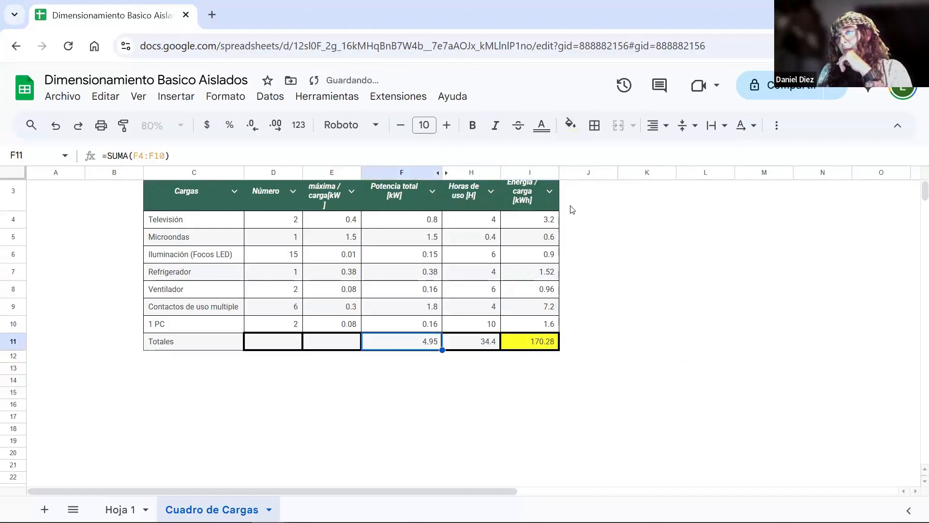
click(571, 125)
click(623, 191)
click(730, 380)
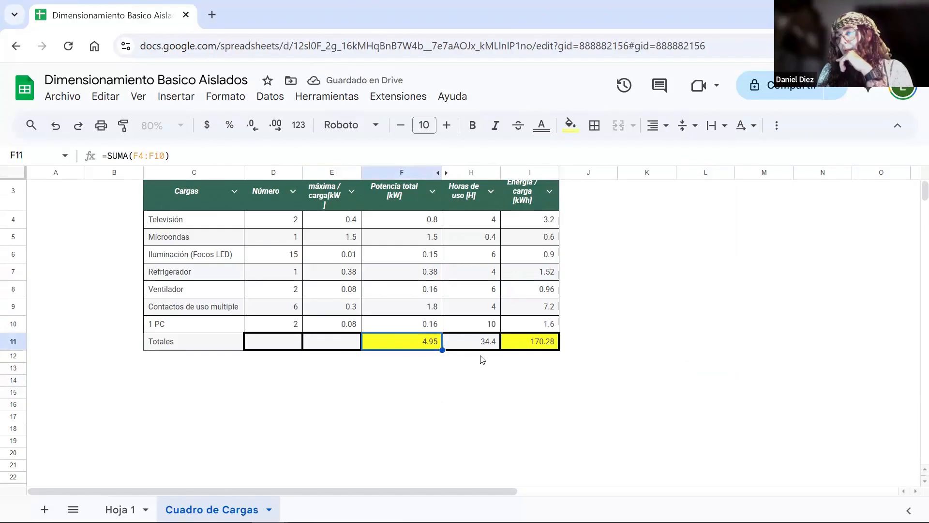
- Replace the energy total in I11 with the formula =SUMA(I4:I10)
click(533, 345)
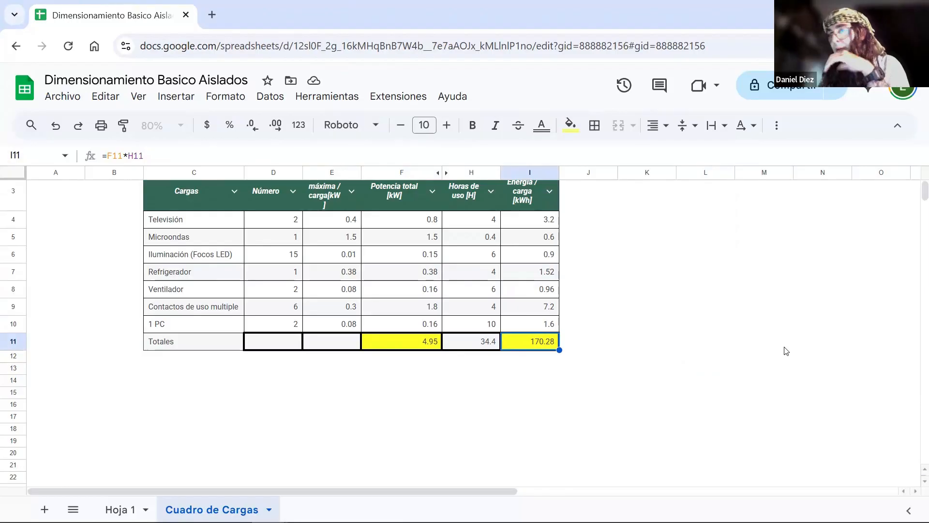
text(=SUMA(I4:I10))
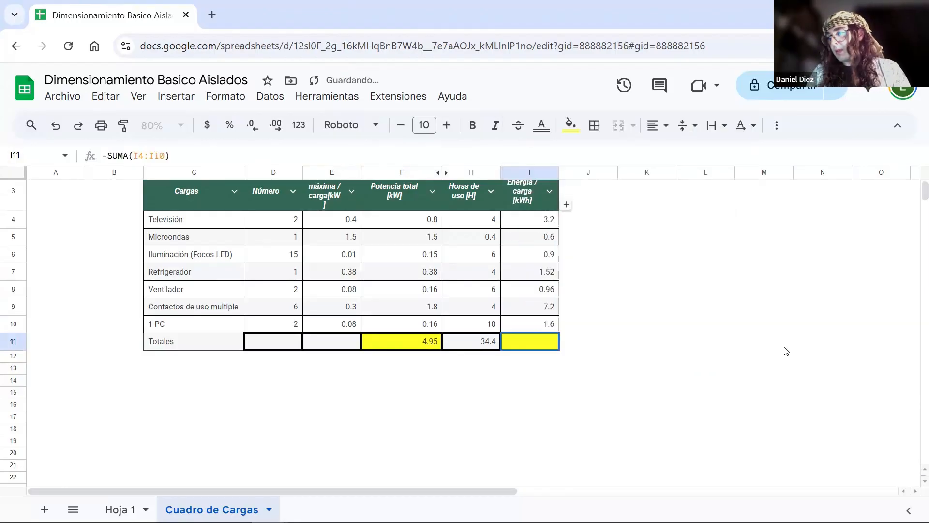
- Commit the energy total formula =SUMA(I4:I10) in I11
key(Return)
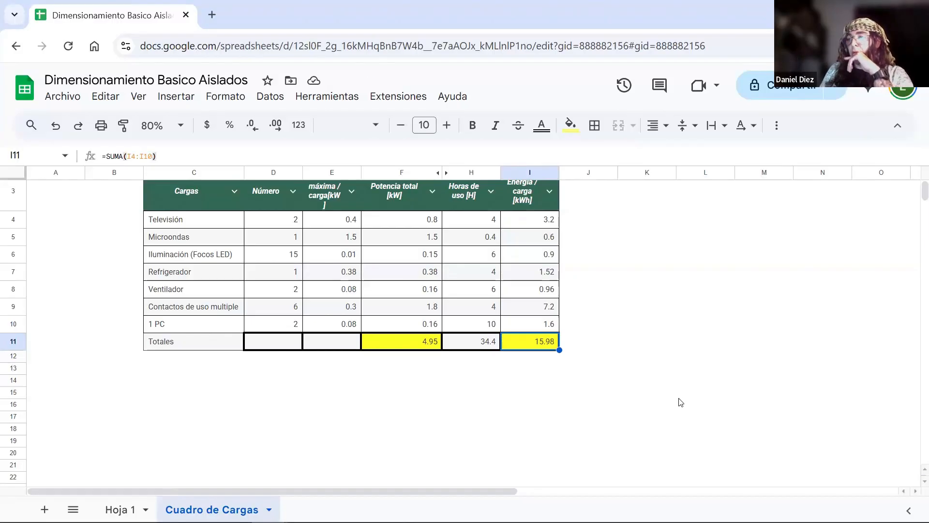
- Calculate the monthly energy in I16 by multiplying the energy total by 30.42 days with =I11*30.42
click(542, 368)
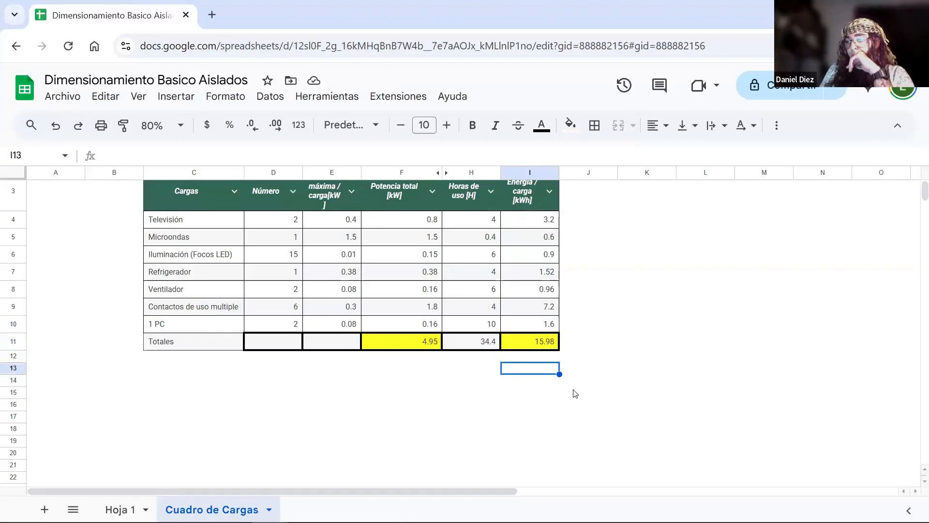
key(Down)
key(Down)
key(Down)
text(=I14)
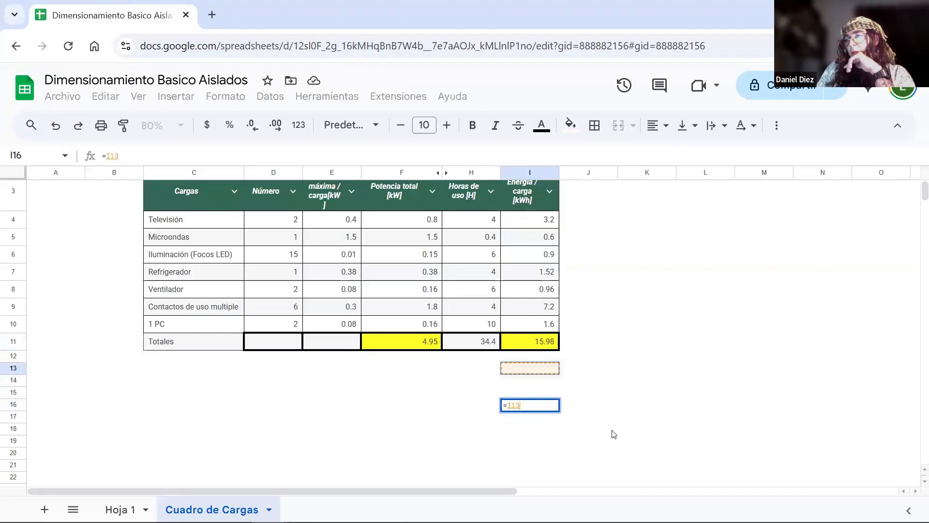
key(Up)
key(Up)
key(Up)
text(*)
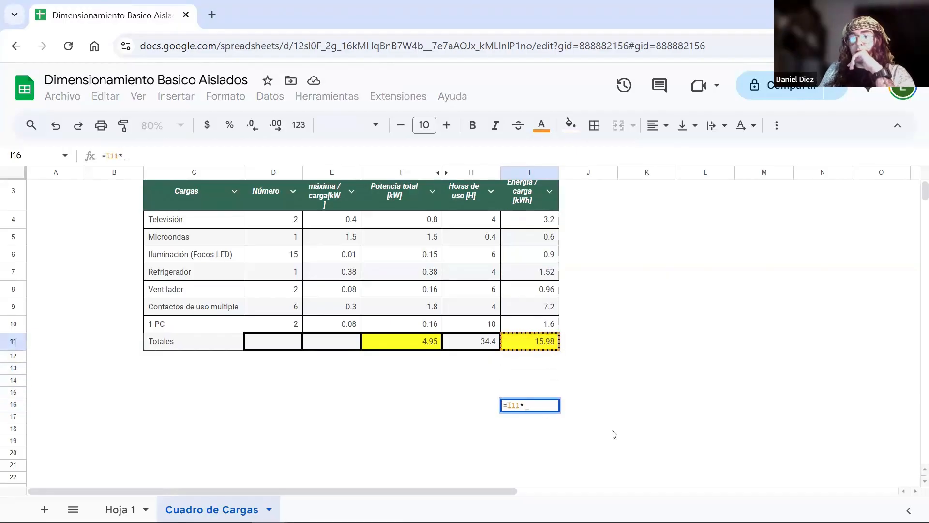
text(30)
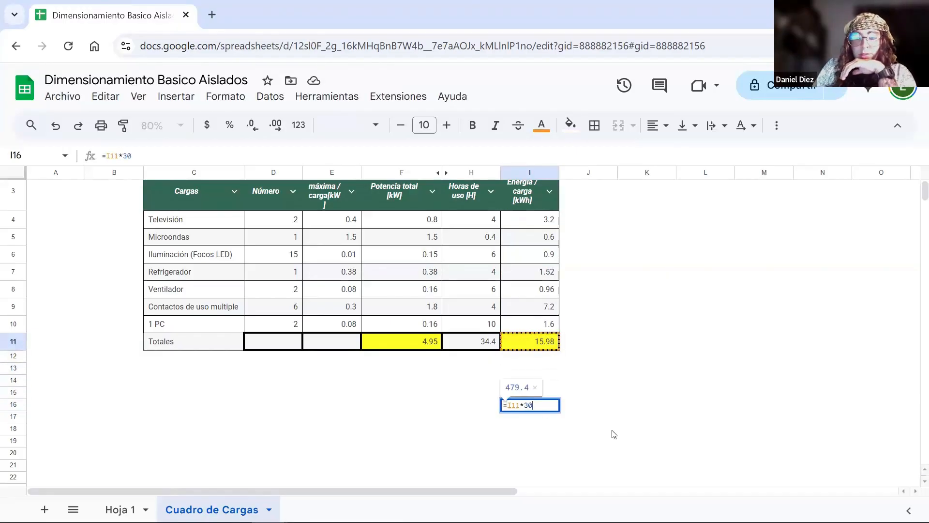
text(*)
key(BackSpace)
text(.42)
key(Return)
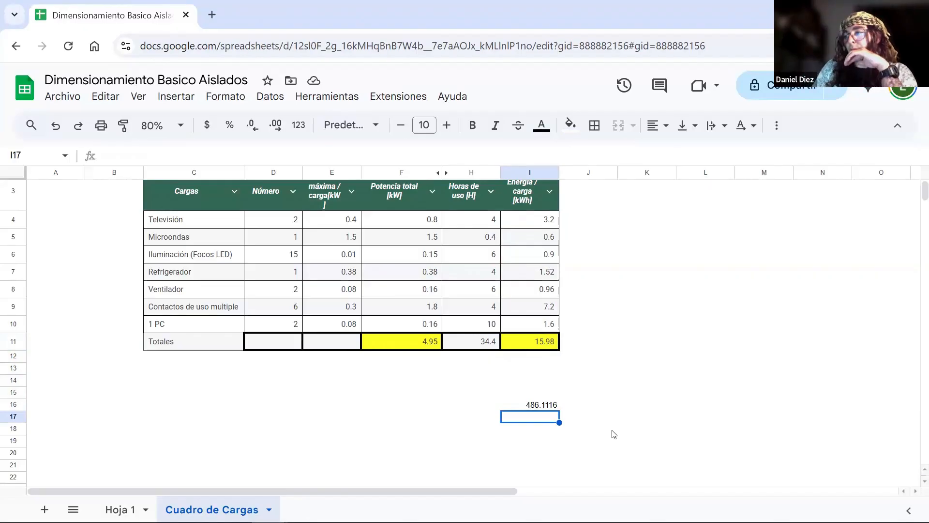
- Delete the monthly energy calculation from I16
key(Up)
key(Delete)
key(Up)
key(Up)
key(Up)
key(Up)
key(Up)
key(Up)
key(Up)
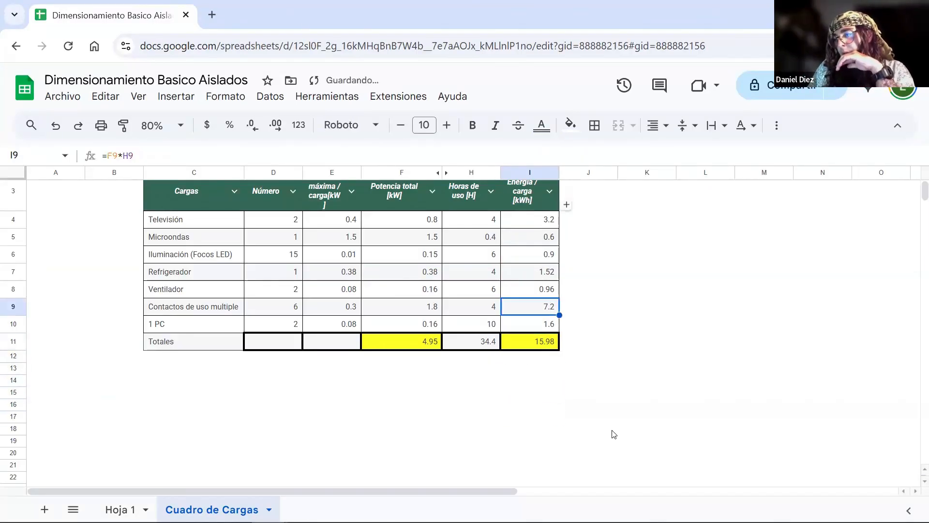
key(Down)
key(Down)
key(Down)
key(Down)
key(Down)
key(Down)
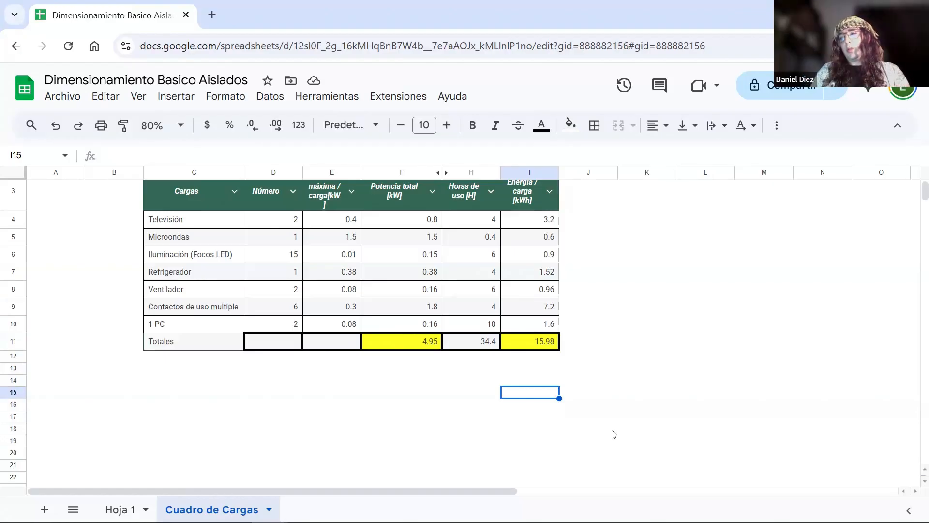
- Enter the labels Potencia Necesaria in D14 and Energía Necesaria in D15 below the load table
key(Left)
key(Left)
key(Left)
key(Left)
key(Left)
key(Up)
key(Right)
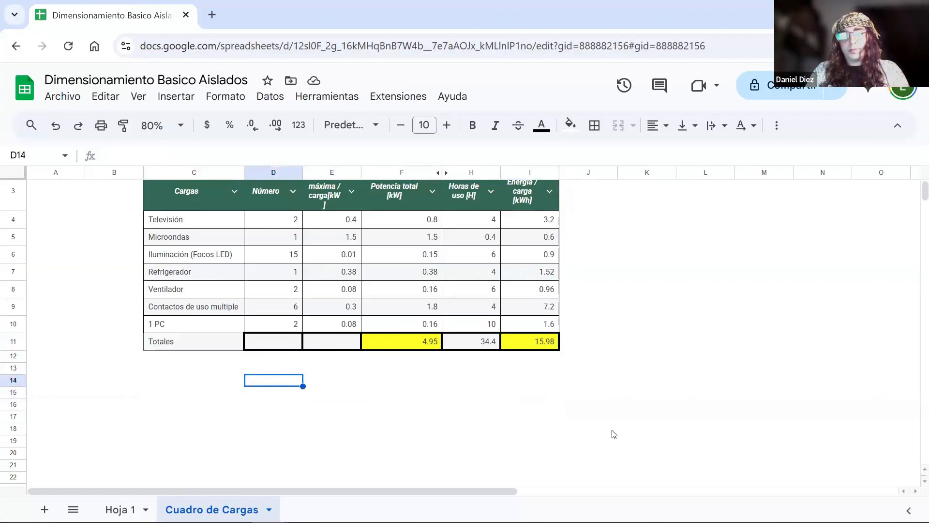
text(Potencia Necesaria)
key(Return)
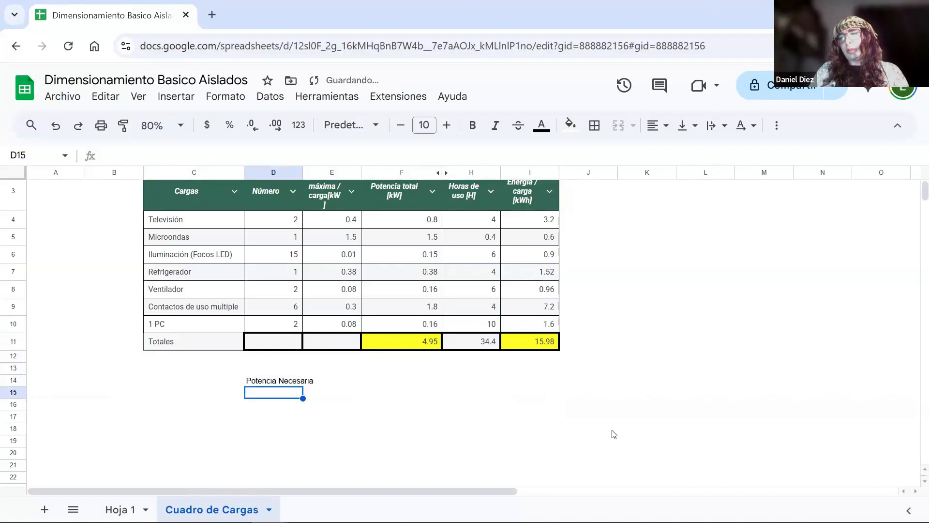
text(Energía Necesaria)
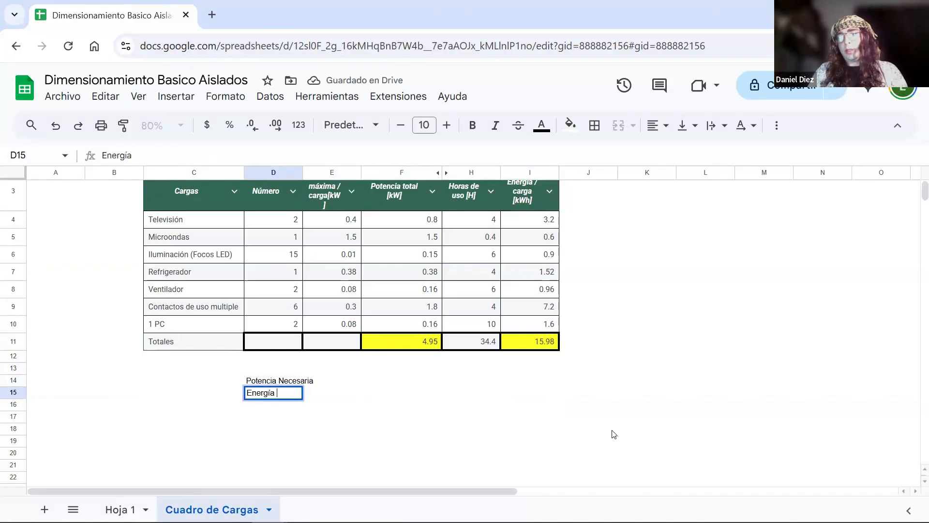
key(Return)
- Enter the units kW in F14 and kWh in F15 for the required power and energy
key(Right)
key(Right)
key(Up)
key(Up)
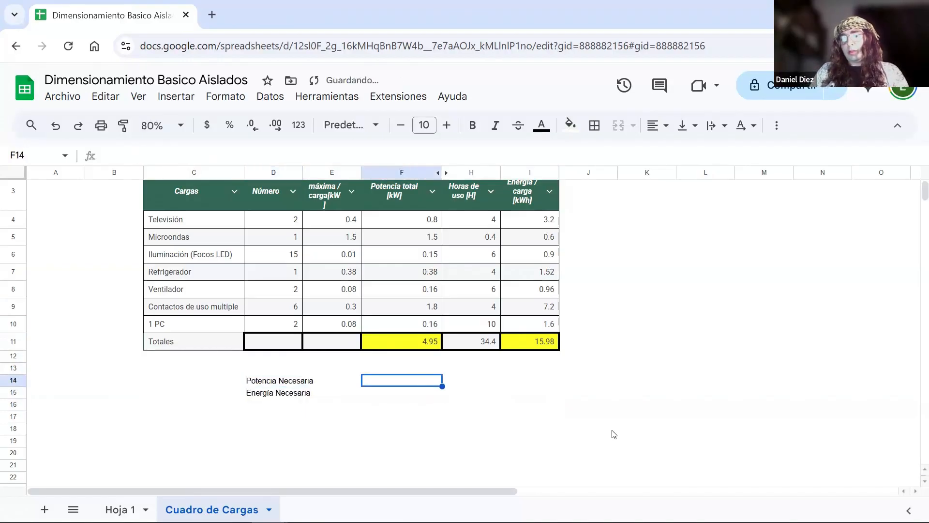
text(kW)
key(Return)
text(K)
key(BackSpace)
key(BackSpace)
text(kWh)
key(Return)
- Apply borders to all cells of the summary range D14:F15
key(Left)
key(Left)
key(Up)
key(Up)
key(shift+Right)
key(shift+Right)
key(shift+Down)
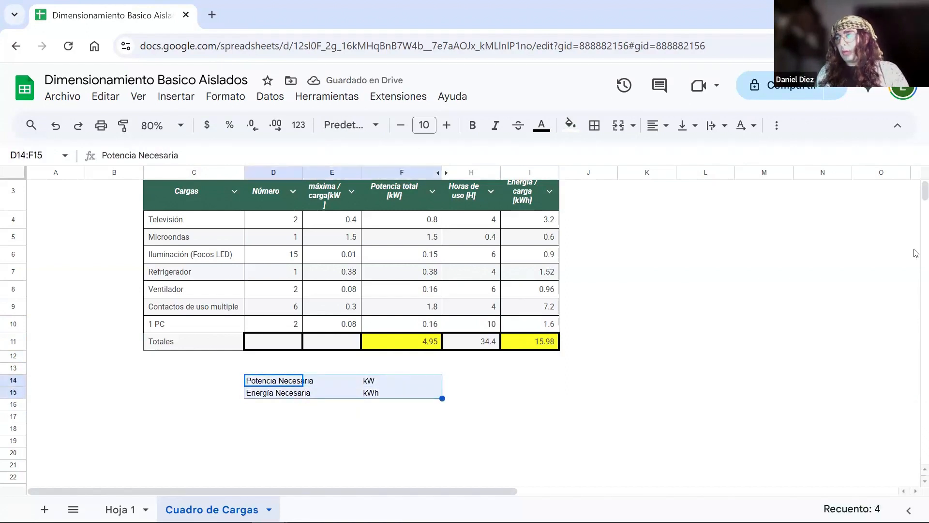
click(595, 125)
click(608, 164)
- Link E14 to the power total with =F11 and E15 to the energy total with =I11
click(348, 383)
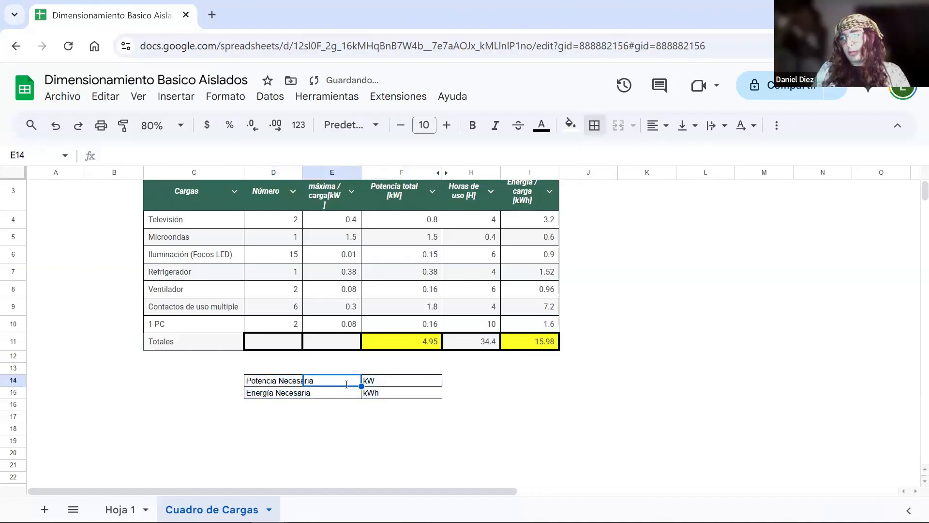
text(=)
click(413, 337)
key(Return)
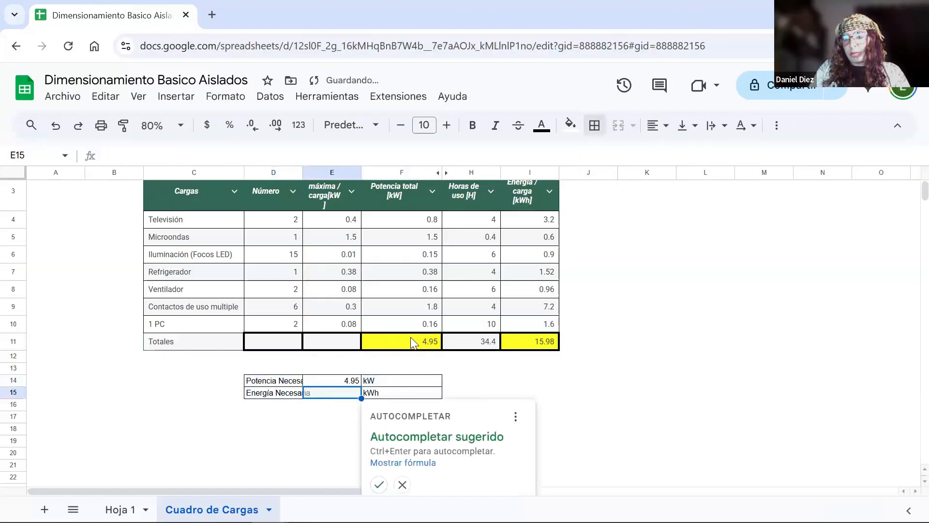
text(=)
click(541, 341)
key(Return)
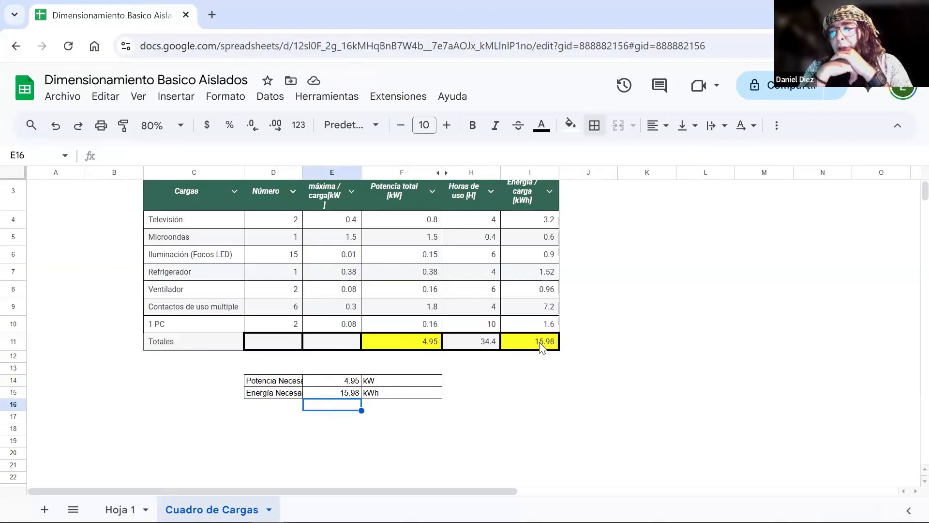
drag(271, 383, 697, 174)
click(761, 239)
click(806, 343)
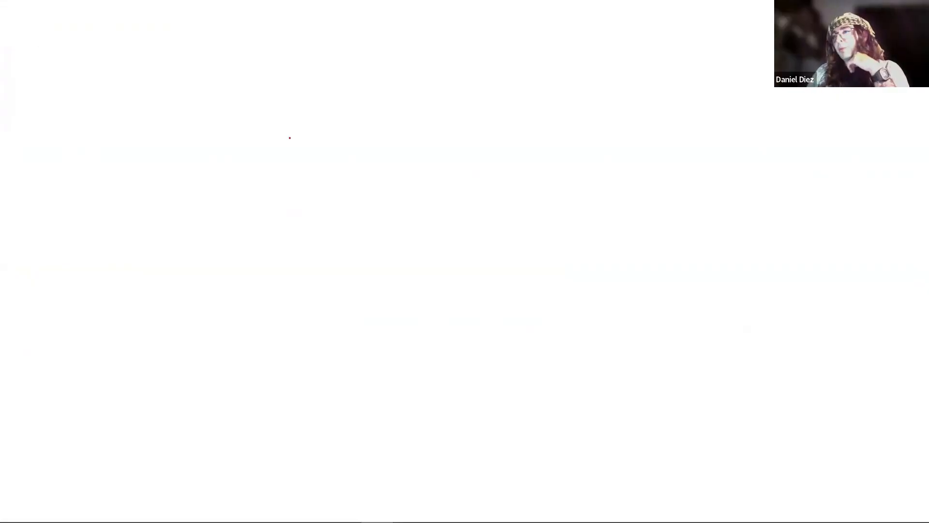
- On a blank whiteboard, draw a red horizontal line with a zigzag break and handwrite CFE beneath it
drag(89, 99, 201, 96)
drag(120, 127, 140, 136)
drag(135, 127, 143, 126)
drag(135, 132, 156, 137)
drag(152, 127, 161, 131)
drag(155, 137, 165, 137)
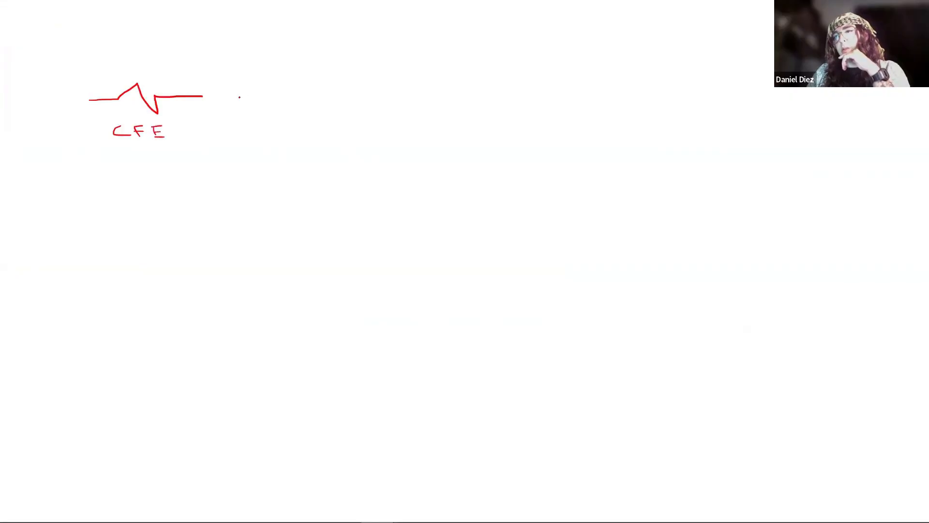
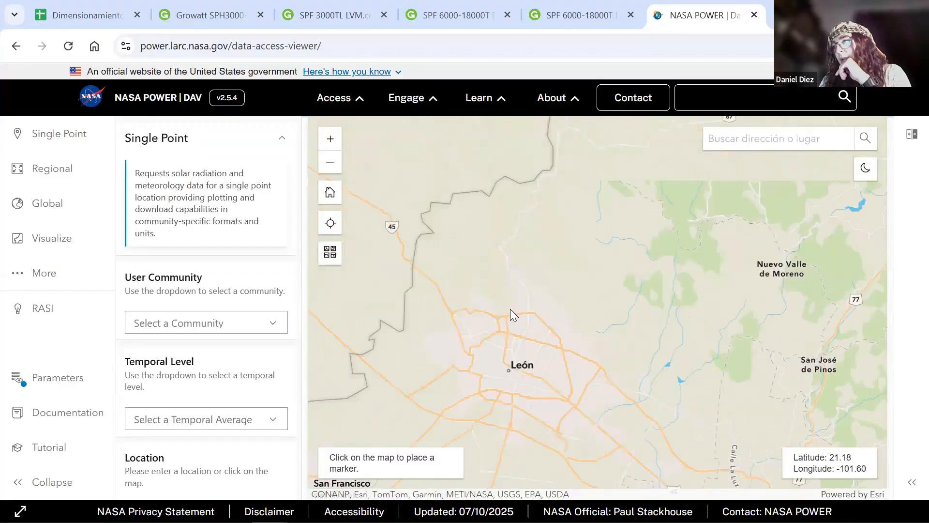
- Place the single-point marker on the map north of León along route 87, at latitude 21.25 and longitude -101.68
scroll(427, 352, up, 3)
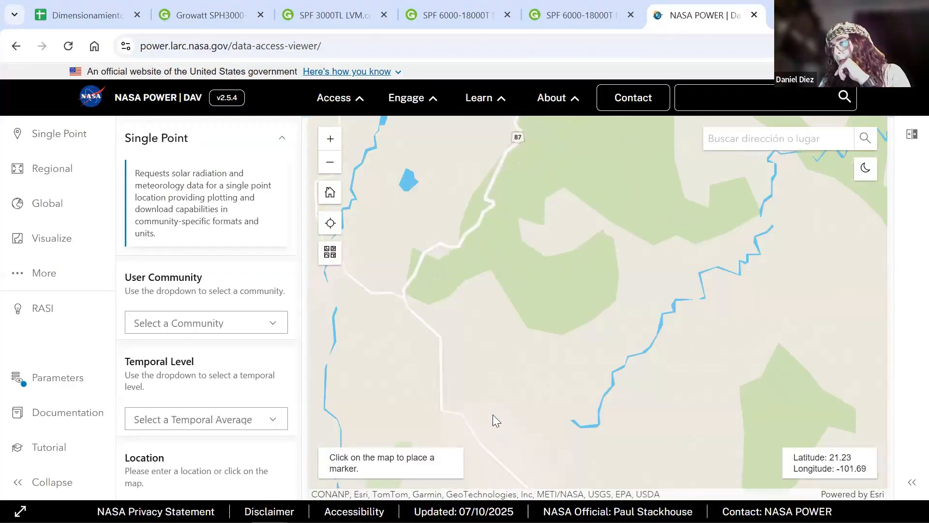
scroll(453, 391, down, 1)
scroll(485, 384, up, 3)
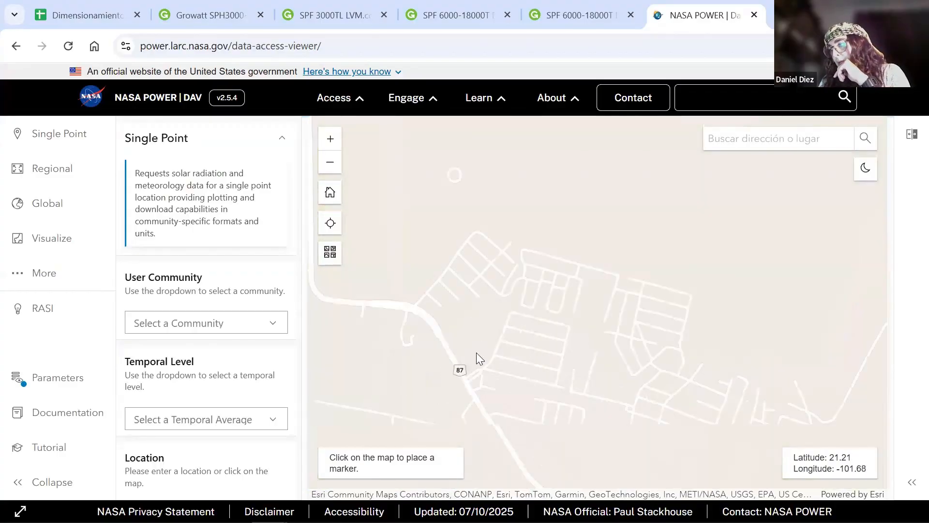
scroll(477, 353, down, 1)
scroll(567, 387, down, 2)
scroll(540, 352, up, 1)
drag(485, 278, 545, 434)
scroll(549, 395, down, 1)
scroll(634, 353, down, 1)
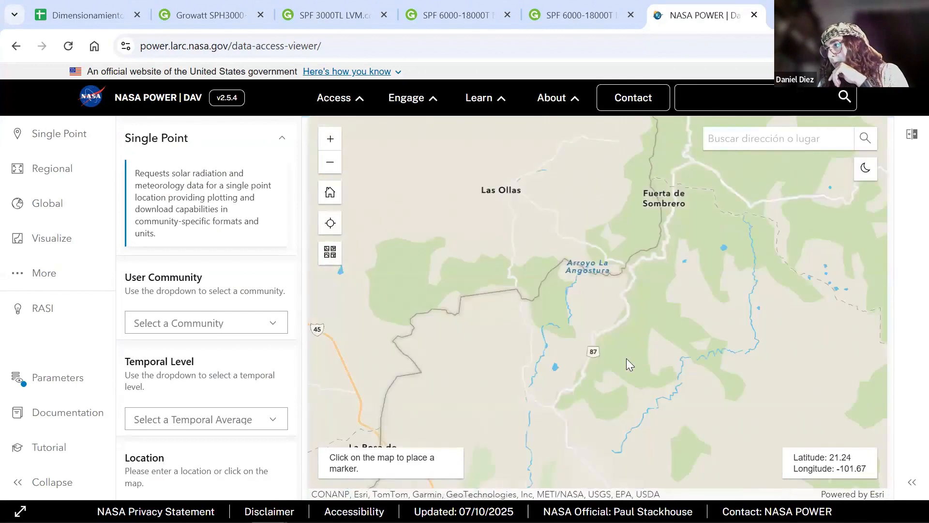
scroll(557, 369, up, 1)
scroll(526, 402, up, 1)
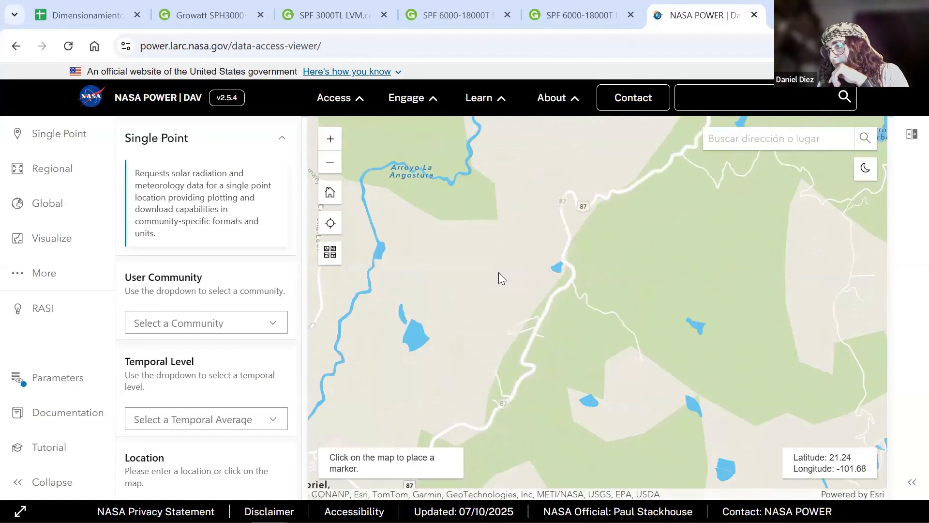
scroll(503, 281, up, 1)
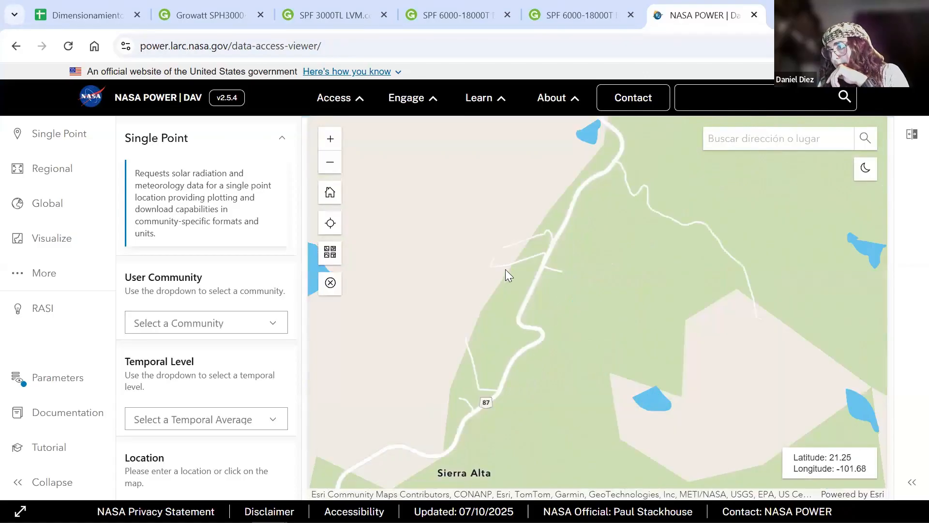
scroll(505, 269, up, 1)
- In the Single Point request, set the user community to Renewable Energy and the temporal level to Climatology
click(54, 140)
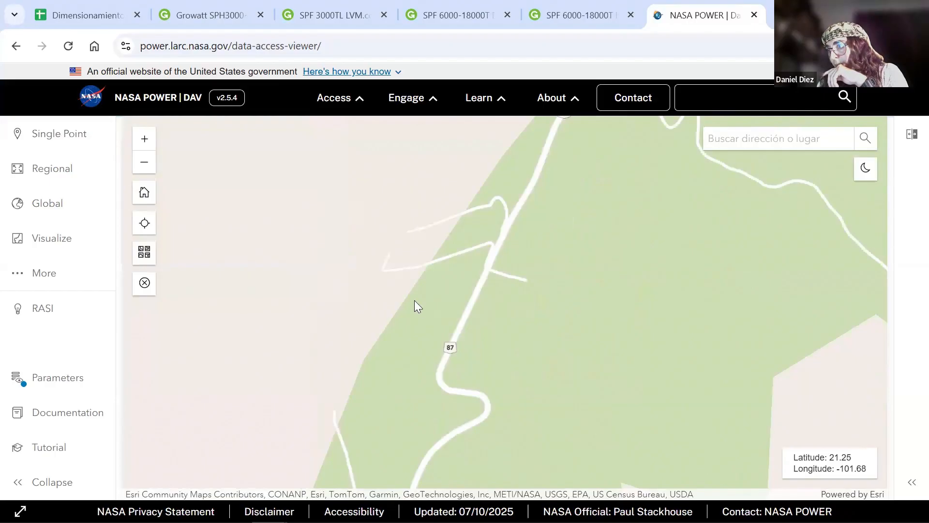
click(68, 144)
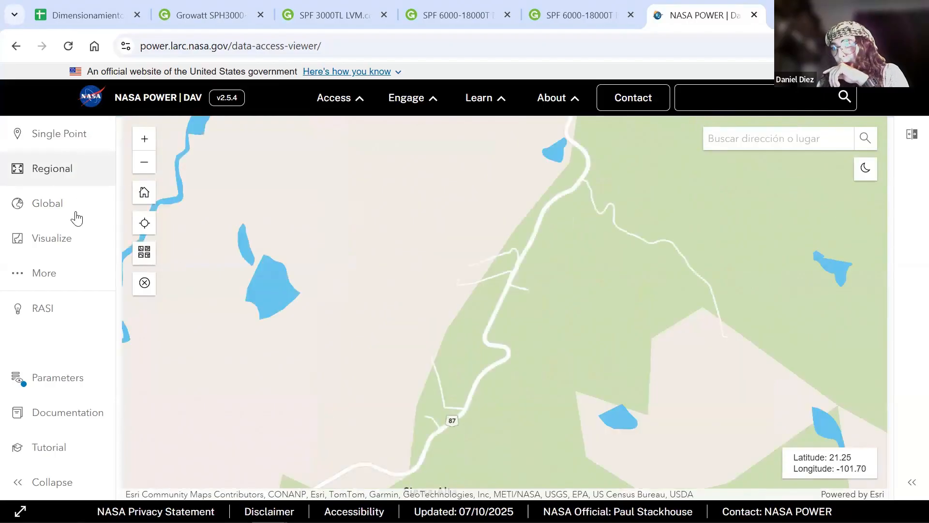
click(227, 322)
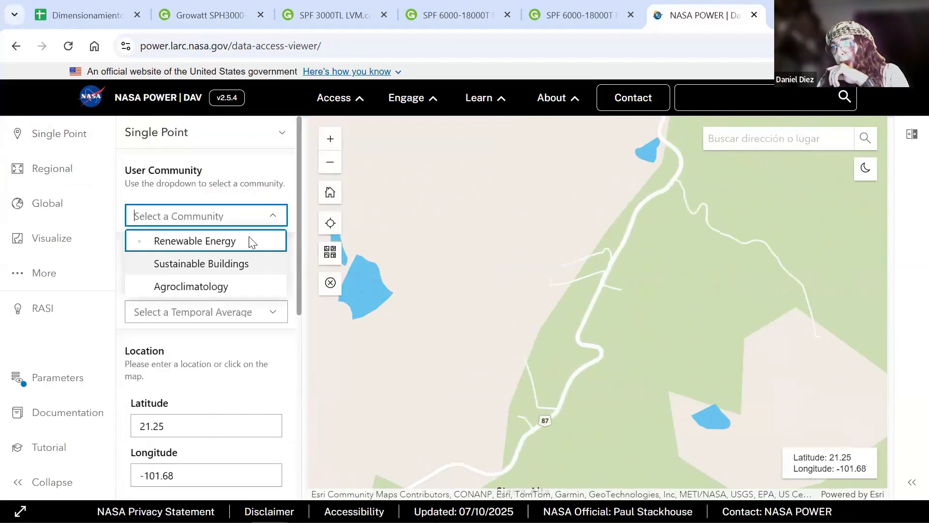
click(247, 241)
click(241, 312)
click(204, 405)
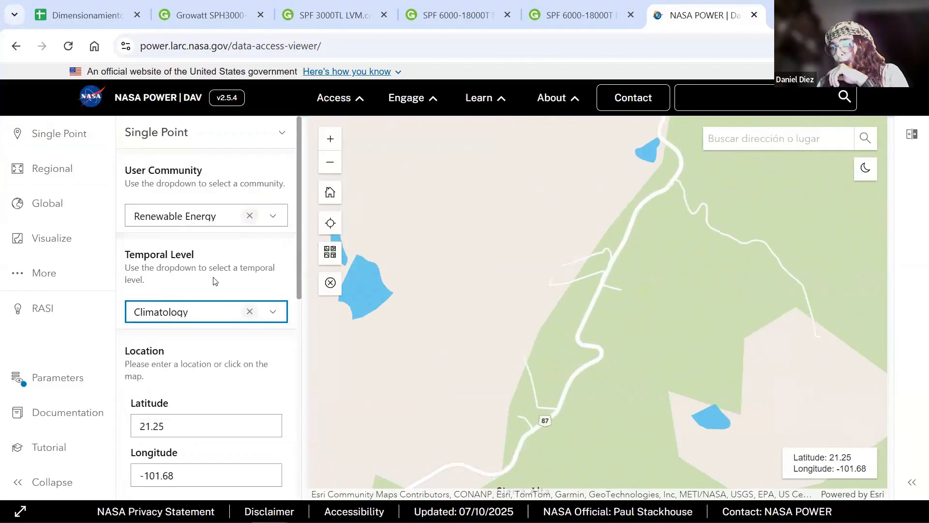
- Add the parameter Minimum Solar Irradiance for Equator Facing Tilted Surfaces (Set of Surfaces) to the data request
scroll(195, 373, down, 3)
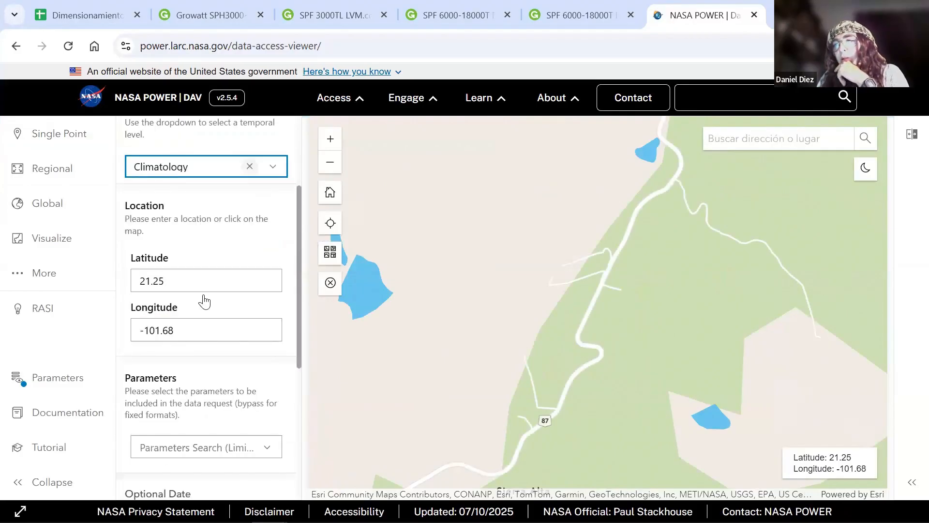
scroll(196, 329, down, 3)
scroll(399, 360, down, 12)
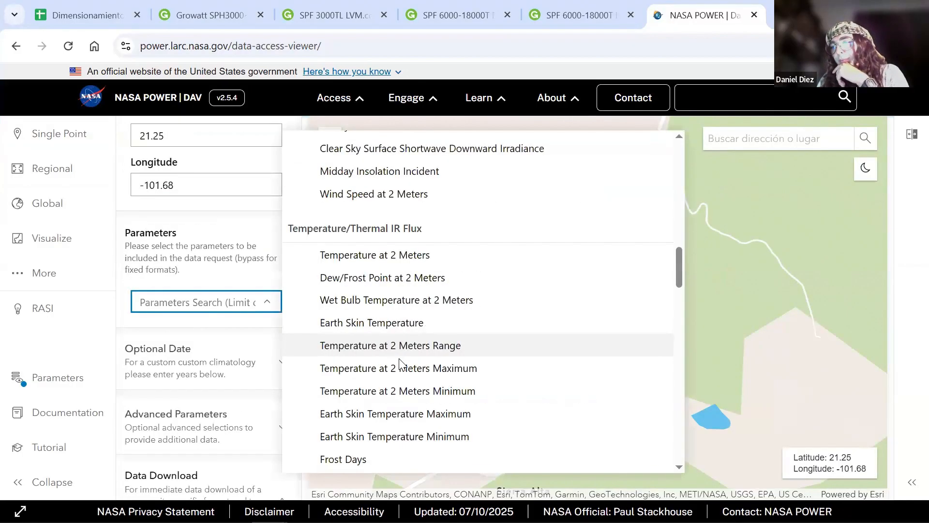
scroll(400, 362, up, 3)
scroll(400, 363, up, 1)
scroll(407, 355, down, 5)
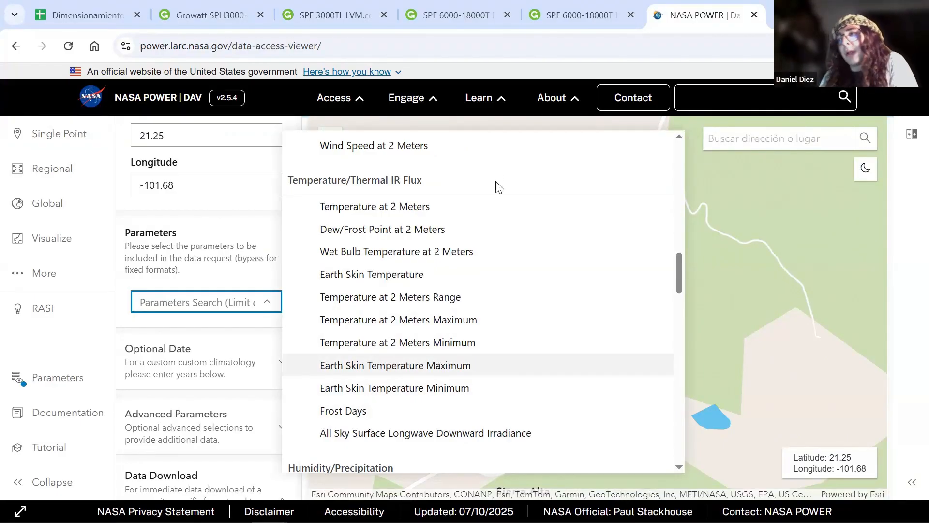
scroll(466, 326, up, 6)
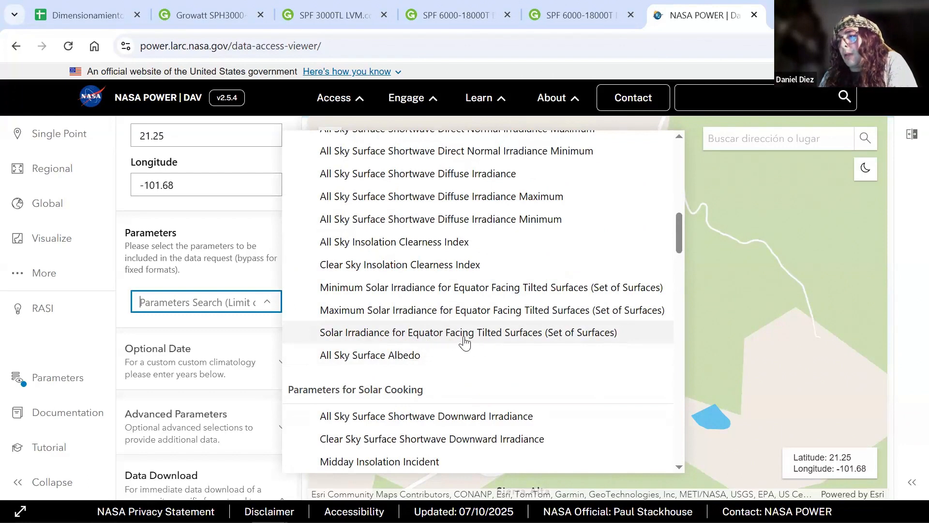
scroll(464, 342, up, 3)
scroll(465, 343, down, 3)
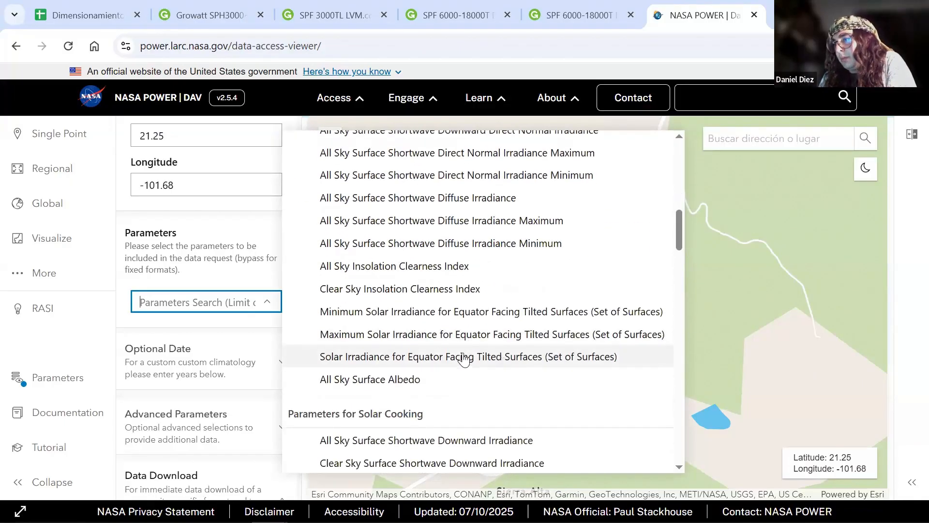
click(353, 314)
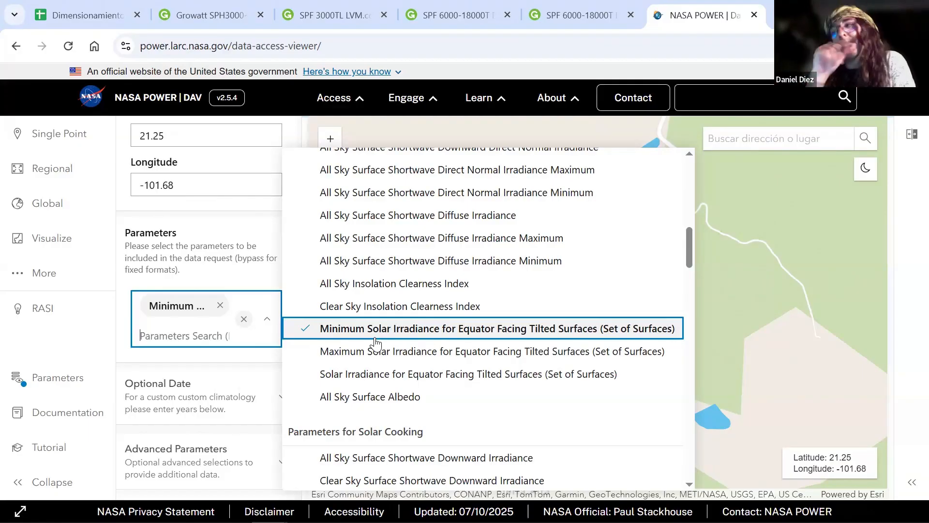
- Set the data download format to CSV
scroll(204, 363, down, 1)
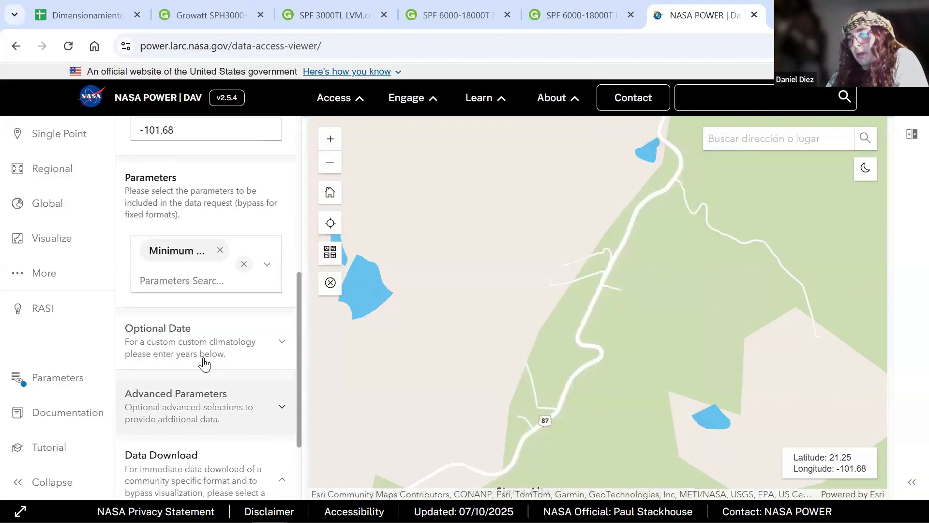
scroll(204, 361, down, 1)
click(209, 248)
click(223, 303)
click(229, 308)
scroll(221, 314, down, 1)
click(230, 439)
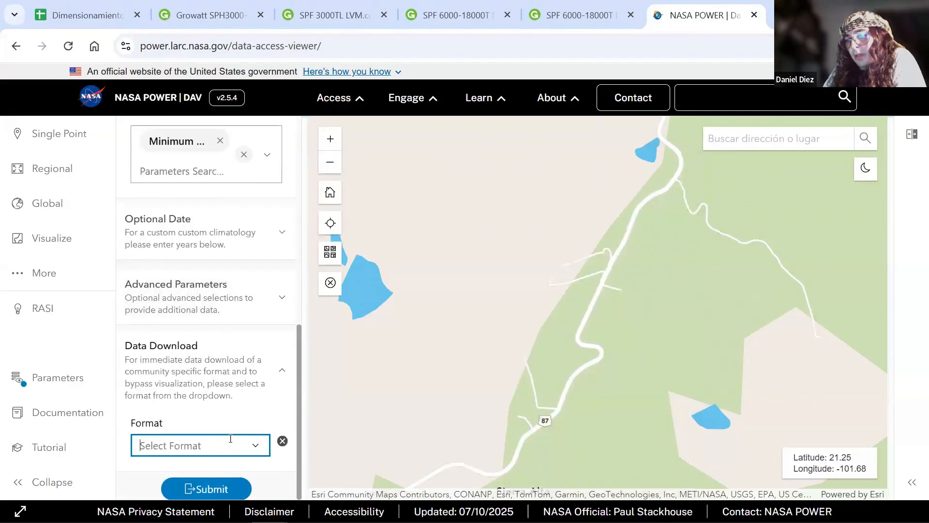
click(202, 378)
- Review the request's community, location, selected irradiance parameter and download format before submitting
scroll(207, 346, up, 6)
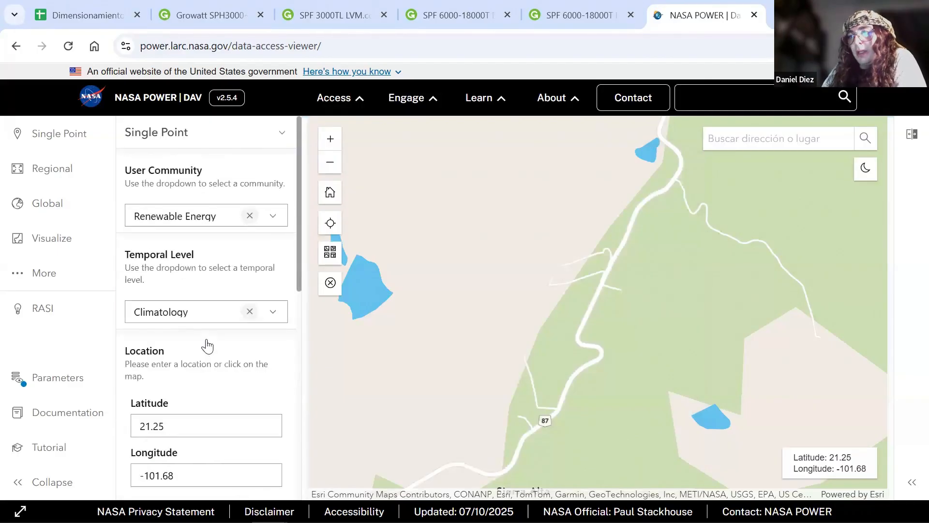
click(206, 220)
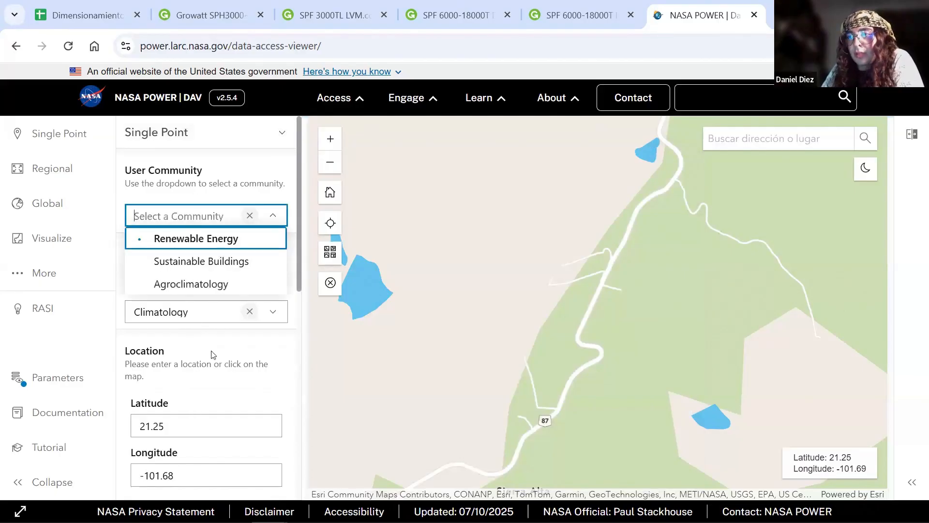
click(196, 238)
scroll(220, 284, down, 4)
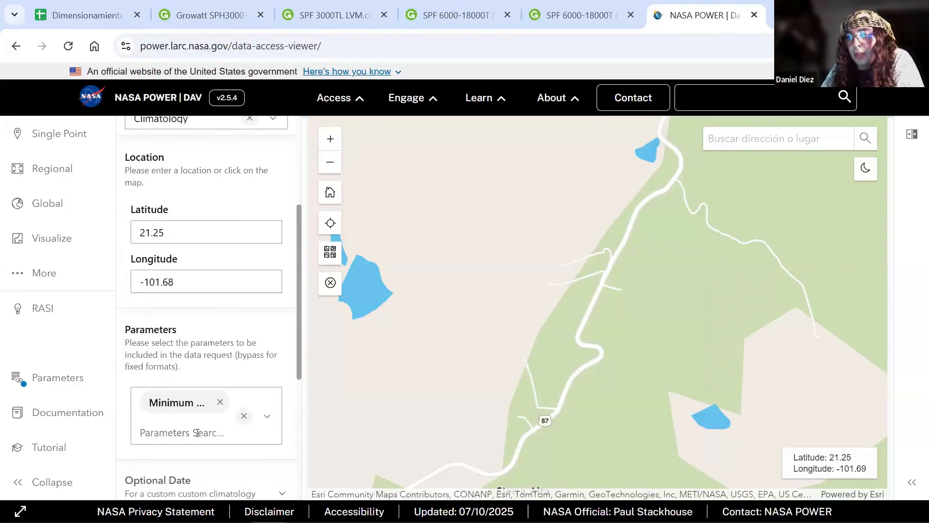
click(197, 433)
scroll(435, 375, down, 10)
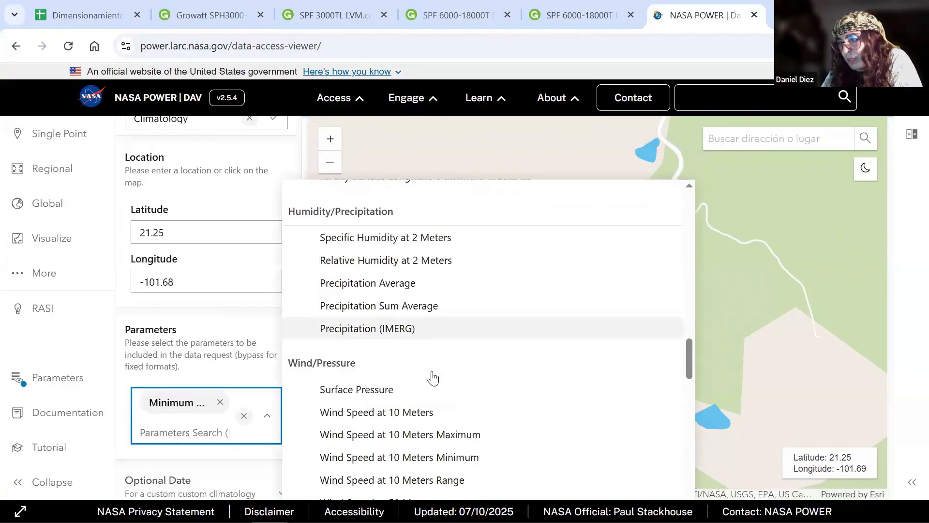
scroll(434, 375, up, 5)
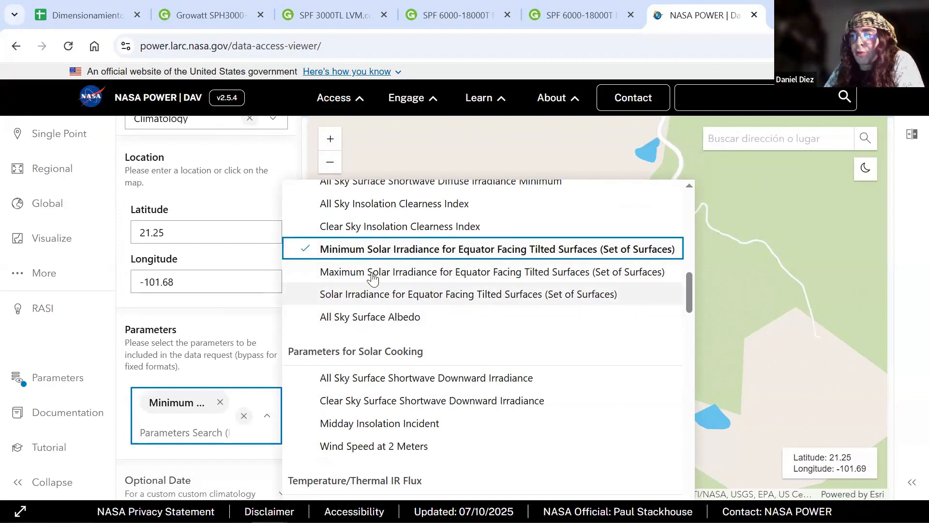
scroll(228, 338, down, 5)
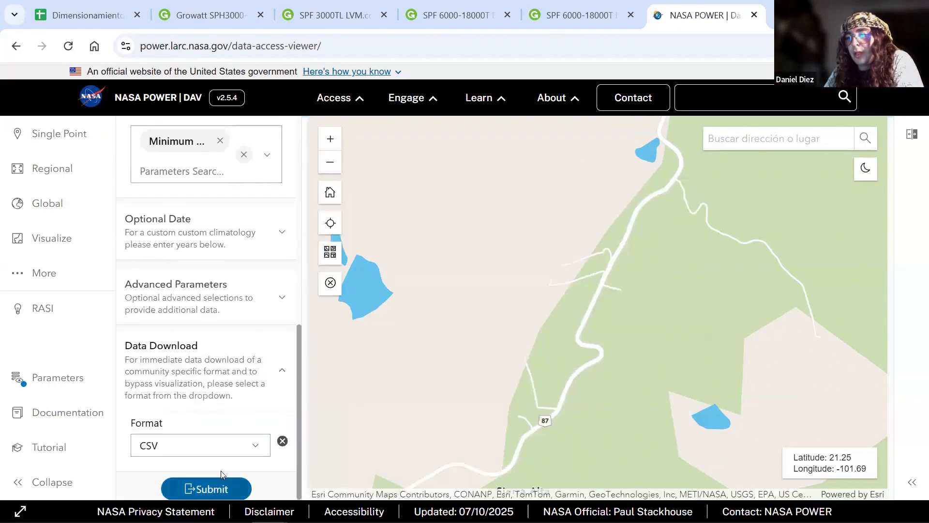
- Submit the data request and open the downloaded climatology CSV in Excel with column A widened to fit the parameter names
click(225, 493)
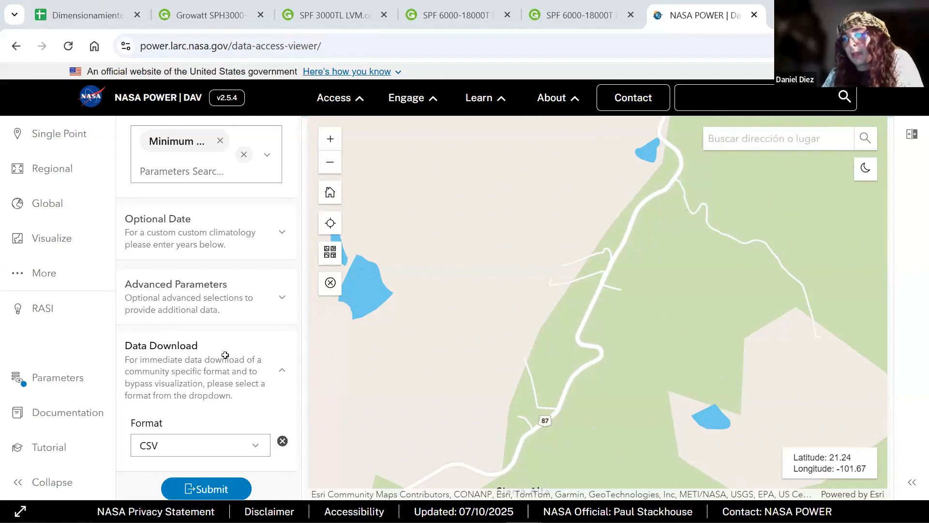
key(alt+Tab)
drag(77, 193, 219, 205)
scroll(285, 346, up, 2)
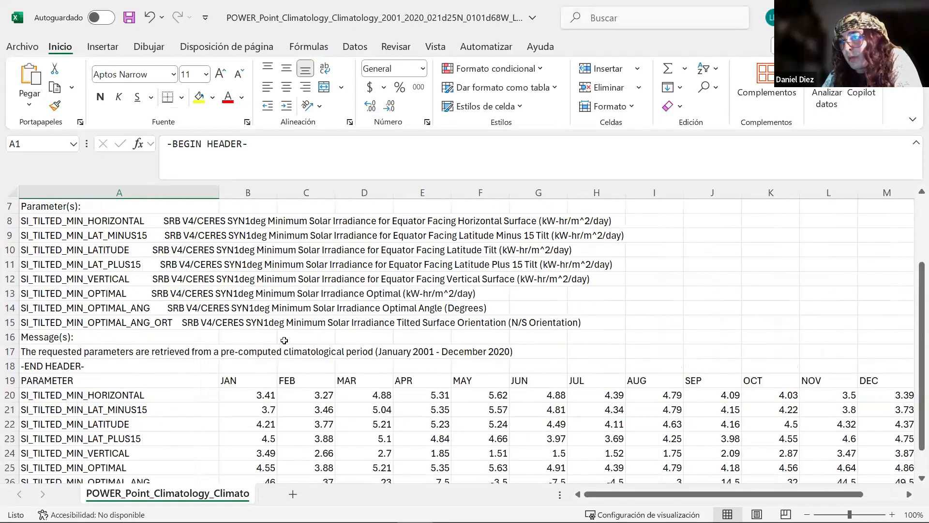
- Examine the tilted-surface irradiance parameter descriptions and the monthly table, including the SI_TILTED_MIN_LATITUDE row
click(557, 261)
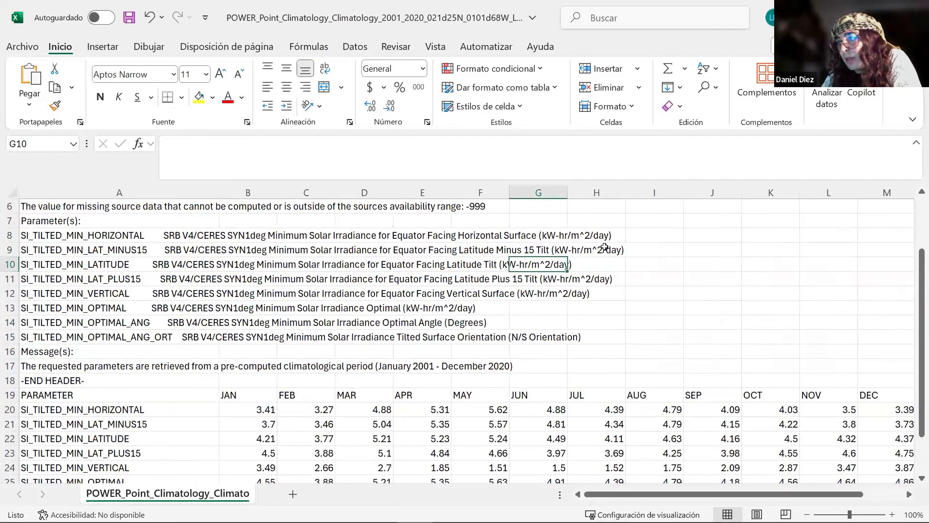
click(680, 264)
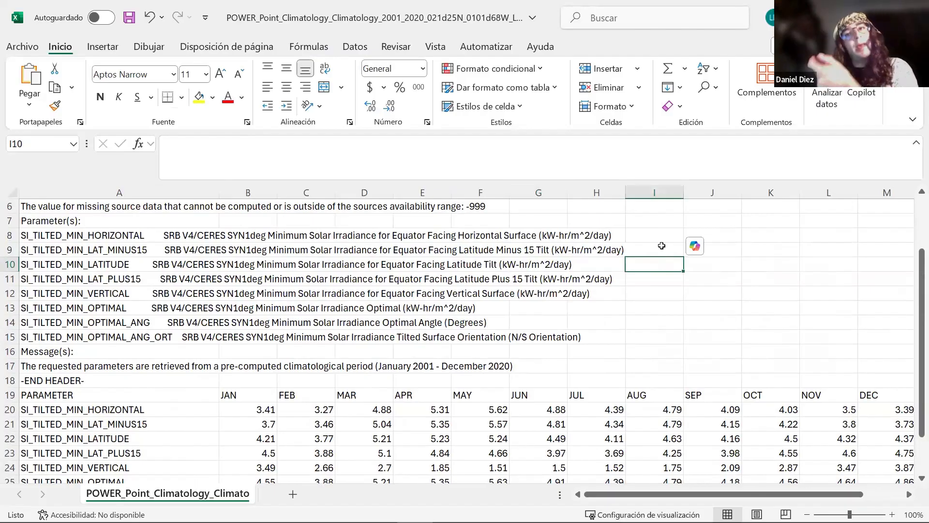
scroll(233, 328, down, 2)
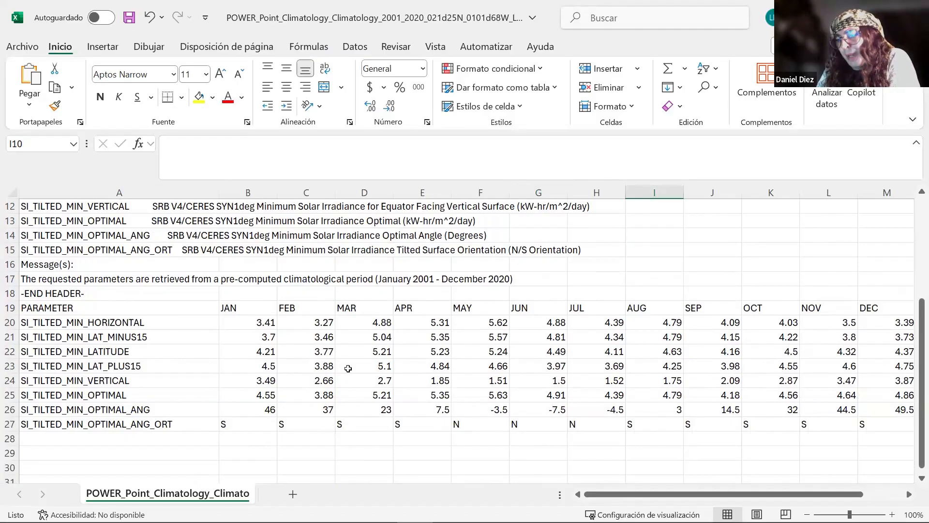
scroll(247, 445, up, 4)
click(535, 302)
scroll(374, 357, down, 1)
scroll(374, 357, down, 4)
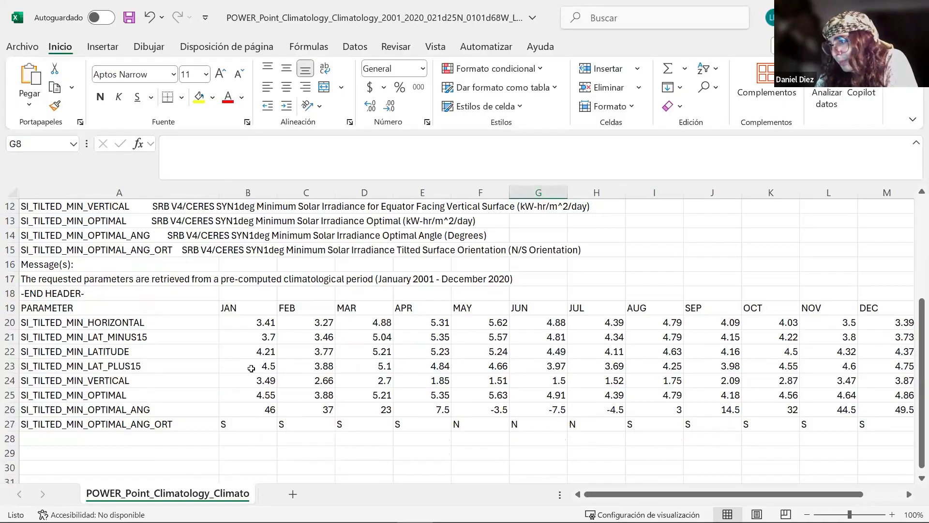
click(147, 352)
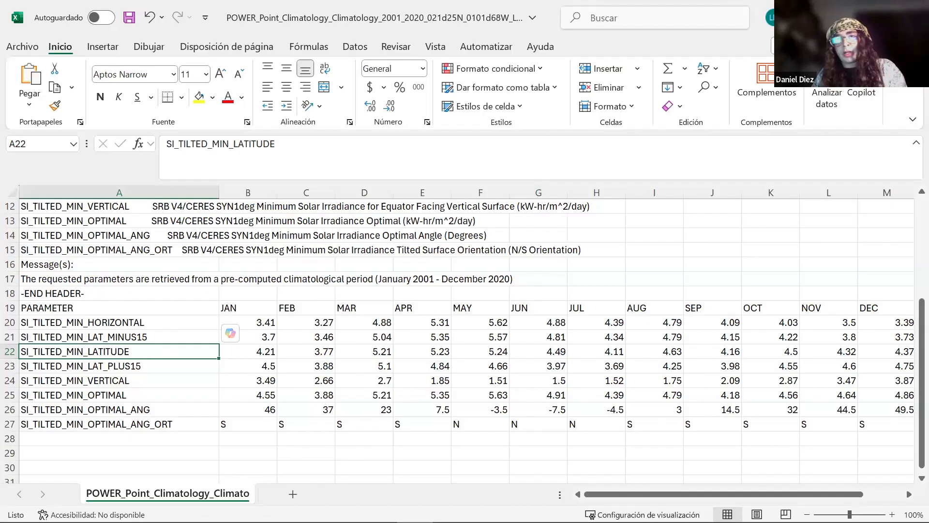
key(alt+Tab)
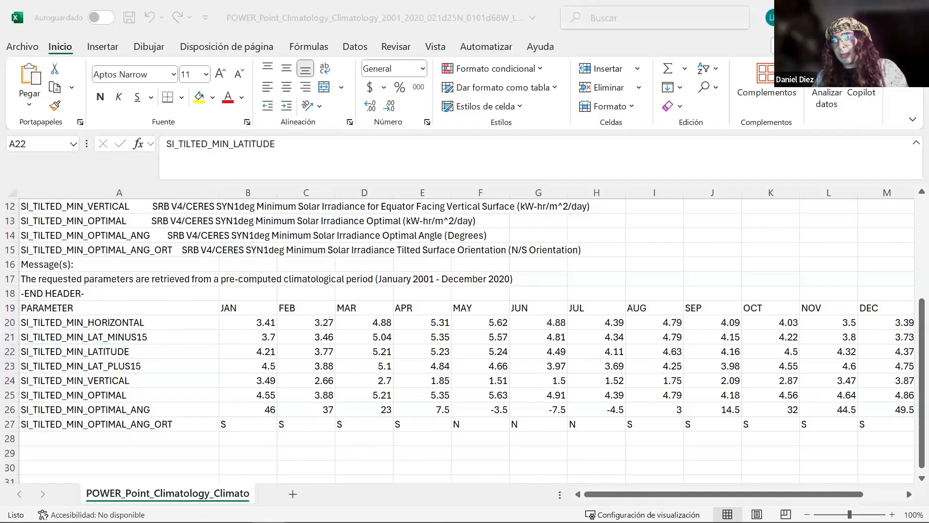
- Select the January to December values of the SI_TILTED_MIN_LATITUDE row, B22:M22, to compare the monthly minimum irradiance
click(191, 350)
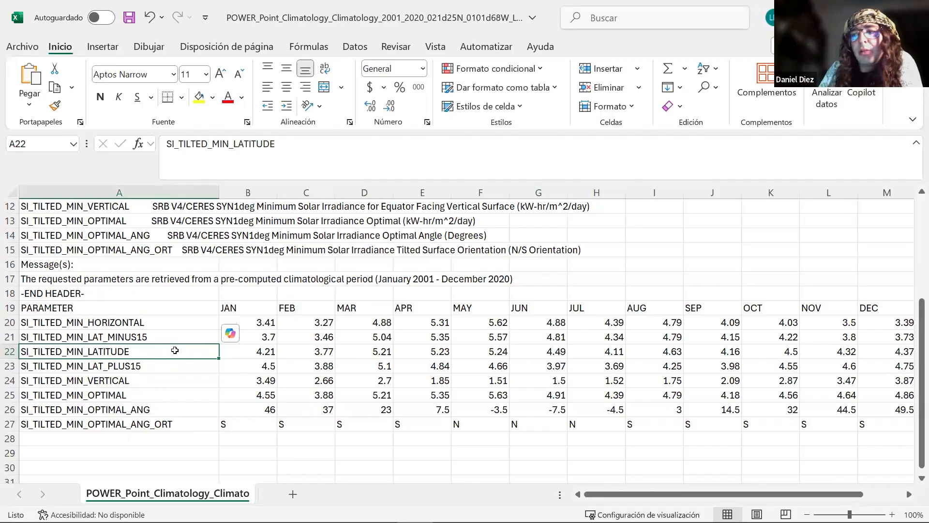
drag(249, 353, 882, 357)
drag(764, 494, 784, 481)
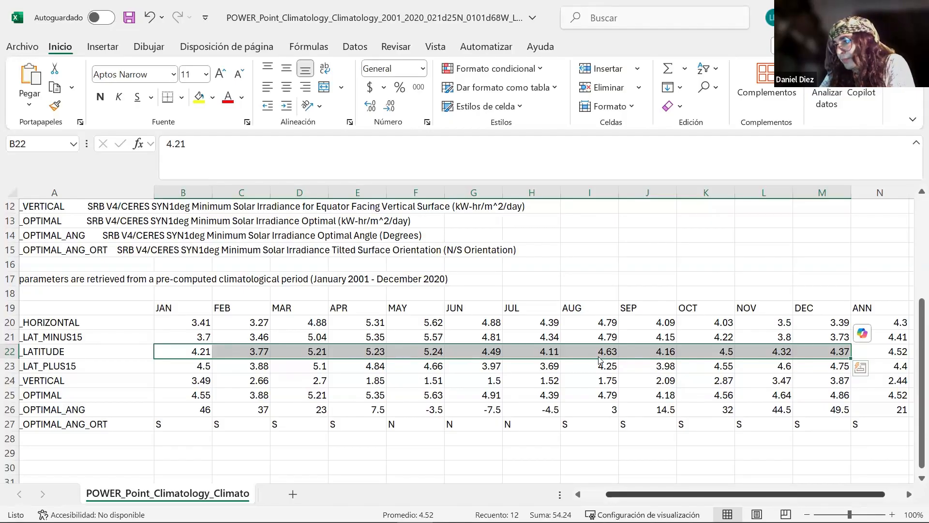
- Switch to the PowerPoint whiteboard and handwrite 3.77 H/día and (1) to complete the denominator of the P_FV fraction
key(alt+Tab)
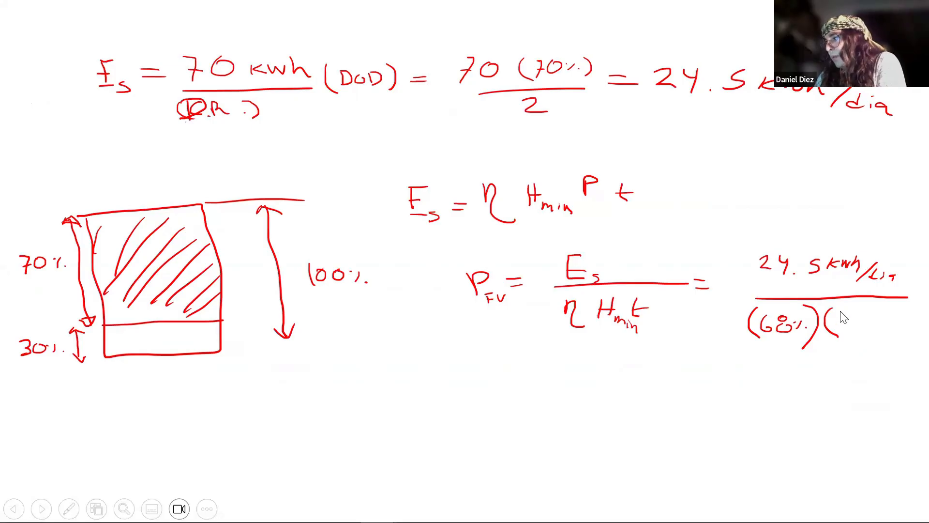
mouse_move(836, 314)
mouse_down()
mouse_move(837, 324)
mouse_move(860, 315)
mouse_move(853, 323)
mouse_up()
click(845, 323)
drag(861, 319, 879, 325)
drag(884, 318, 884, 322)
mouse_move(889, 324)
mouse_down()
mouse_move(881, 332)
mouse_move(891, 337)
mouse_up()
mouse_move(892, 330)
mouse_down()
mouse_move(910, 344)
mouse_move(925, 331)
mouse_move(920, 342)
mouse_up()
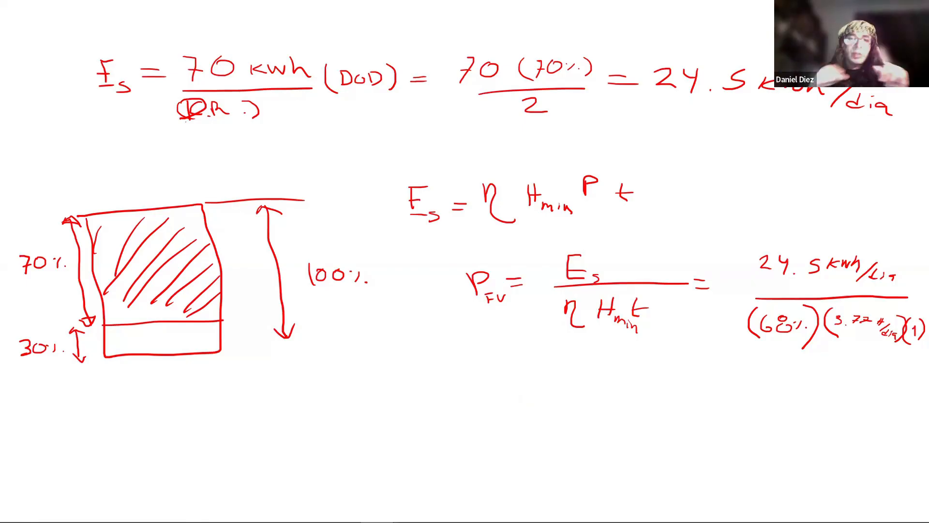
- Handwrite the result P_FV = 9.55 kW in red below the photovoltaic power formula
drag(452, 364, 454, 390)
mouse_move(451, 363)
mouse_down()
mouse_move(458, 376)
mouse_move(490, 373)
mouse_up()
mouse_move(478, 381)
mouse_down()
mouse_move(494, 379)
mouse_move(468, 395)
mouse_move(474, 386)
mouse_up()
drag(477, 386, 487, 385)
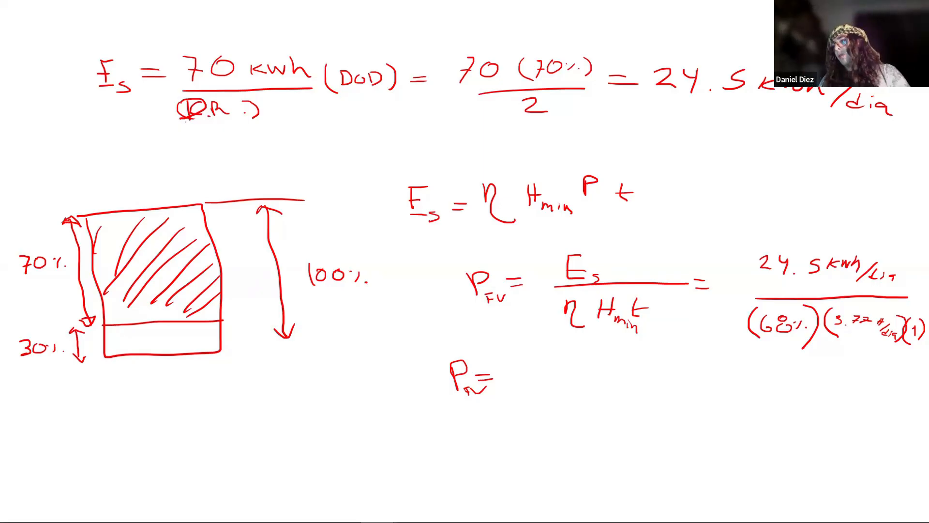
drag(530, 362, 529, 389)
click(541, 385)
drag(587, 361, 565, 374)
mouse_move(607, 361)
mouse_down()
mouse_move(589, 375)
mouse_move(646, 377)
mouse_up()
mouse_move(655, 364)
mouse_down()
mouse_move(654, 376)
mouse_move(693, 367)
mouse_up()
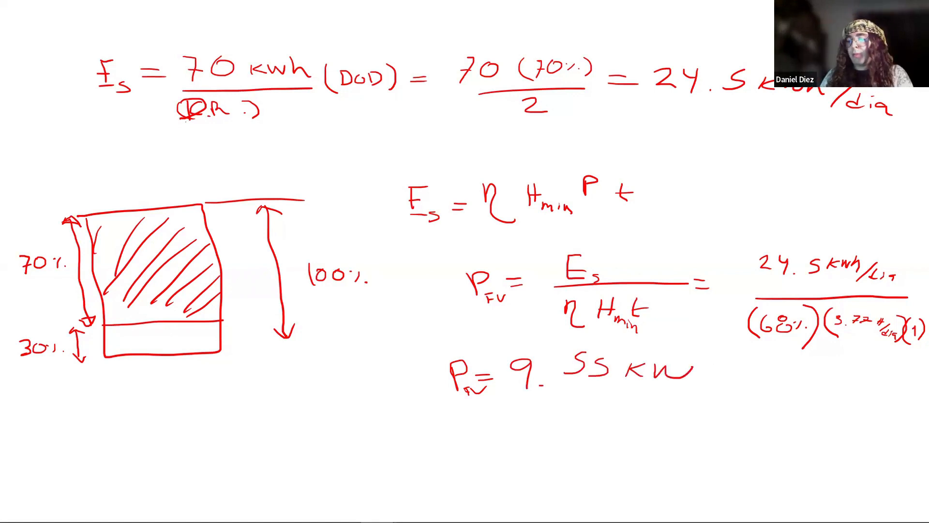